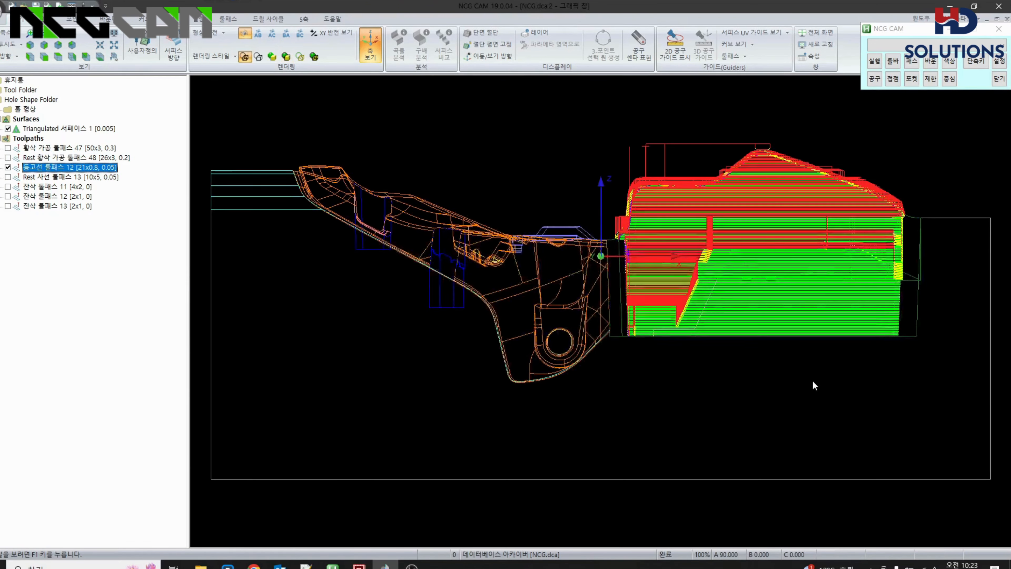
# Display Rest 사선 툴패스 13 [10x5, 0.05] and examine it over the shaded model
pyautogui.click(51, 179)
pyautogui.doubleClick(50, 180)
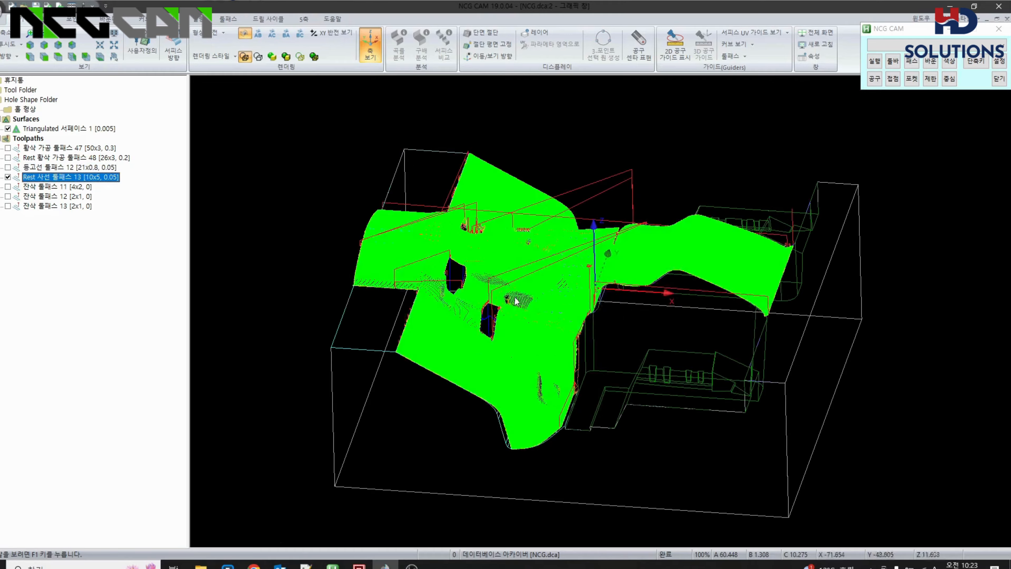
pyautogui.press('F8')
pyautogui.scroll(4, 514, 298)
pyautogui.moveTo(514, 299)
pyautogui.mouseDown(button='middle')
pyautogui.moveTo(747, 405)
pyautogui.moveTo(638, 357)
pyautogui.moveTo(433, 130)
pyautogui.mouseUp(button='middle')
pyautogui.scroll(-5, 638, 356)
# Examine 잔삭 툴패스 11 [4x2, 0] along the part's lower edge in both shaded close-up and wireframe front view
pyautogui.click(56, 187)
pyautogui.scroll(6, 613, 376)
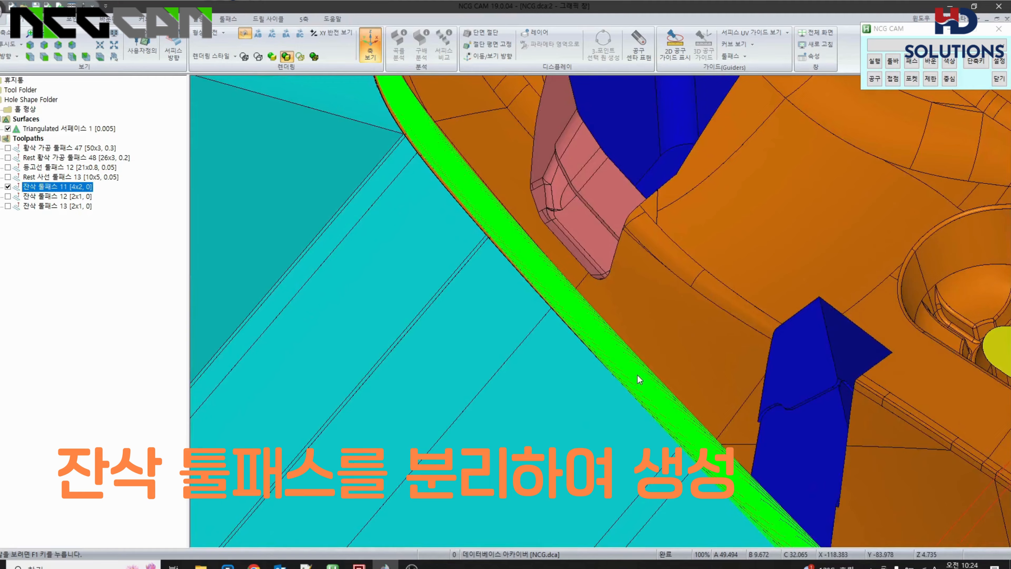
pyautogui.scroll(-4, 637, 375)
pyautogui.moveTo(638, 376); pyautogui.dragTo(619, 198, button='middle')
pyautogui.press('F6')
pyautogui.press('F5')
pyautogui.scroll(3, 511, 239)
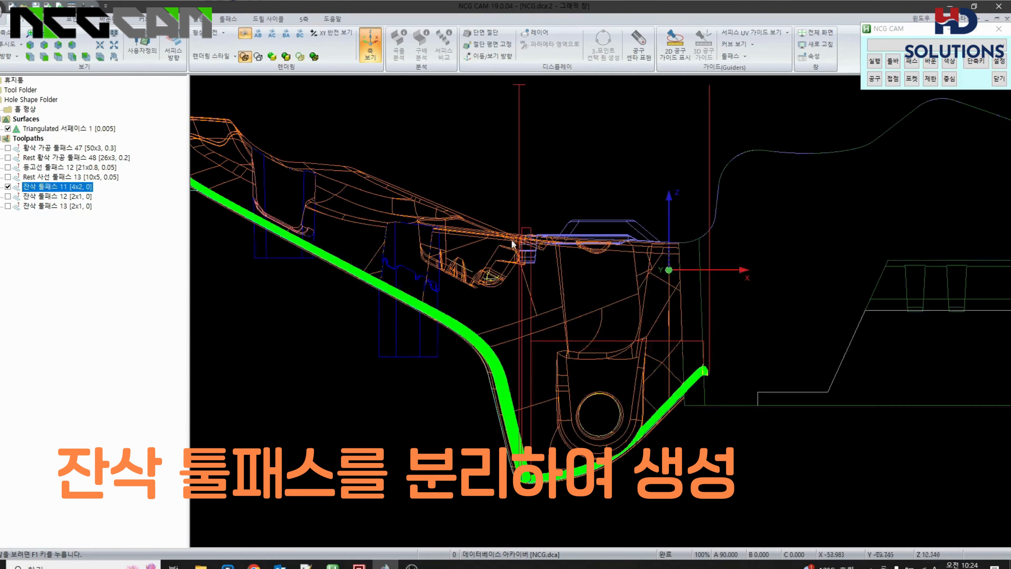
pyautogui.scroll(-4, 567, 255)
pyautogui.moveTo(566, 255); pyautogui.dragTo(560, 307, button='middle')
# Display 잔삭 툴패스 12 [2x1, 0] and examine its path along the part's edge on the shaded model
pyautogui.click(77, 198)
pyautogui.doubleClick(77, 198)
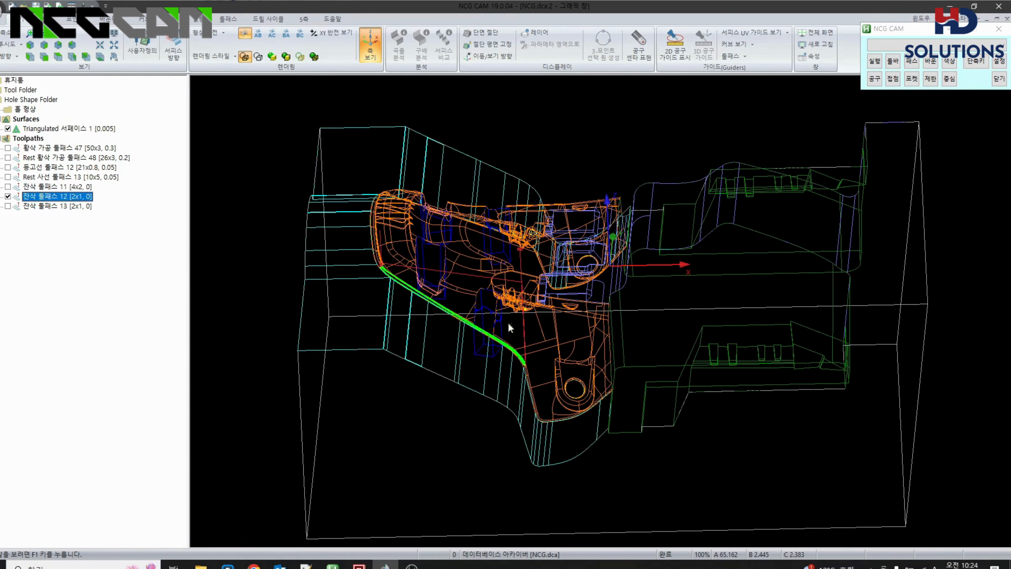
pyautogui.scroll(5, 508, 323)
pyautogui.press('F8')
pyautogui.moveTo(400, 324)
pyautogui.mouseDown(button='middle')
pyautogui.moveTo(646, 413)
pyautogui.moveTo(329, 169)
pyautogui.mouseUp(button='middle')
pyautogui.scroll(-3, 305, 213)
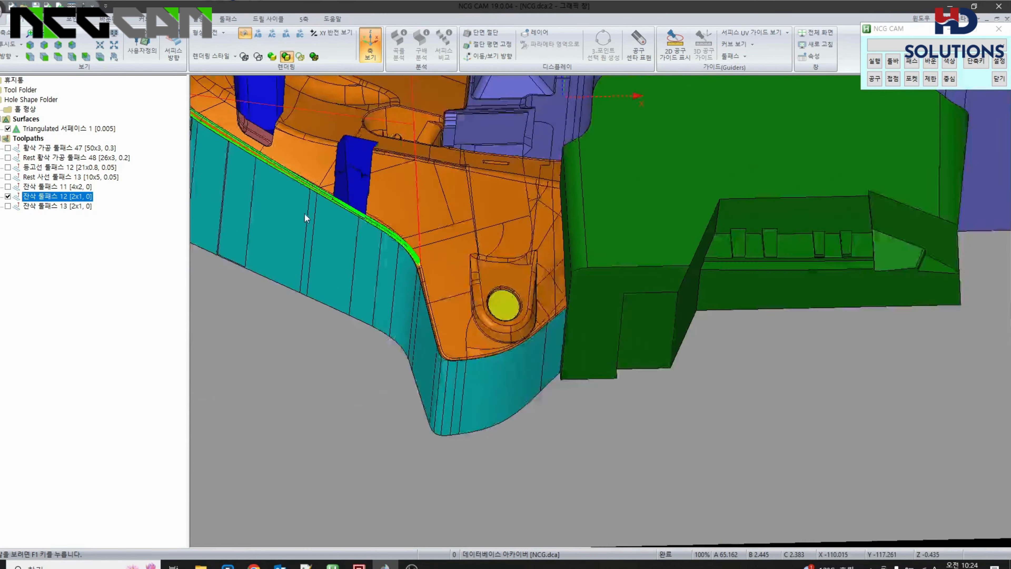
# Display 잔삭 툴패스 13 [2x1, 0] and examine its path around the part's lower corner up close
pyautogui.doubleClick(61, 208)
pyautogui.moveTo(425, 284); pyautogui.dragTo(556, 470, button='middle')
pyautogui.scroll(5, 398, 411)
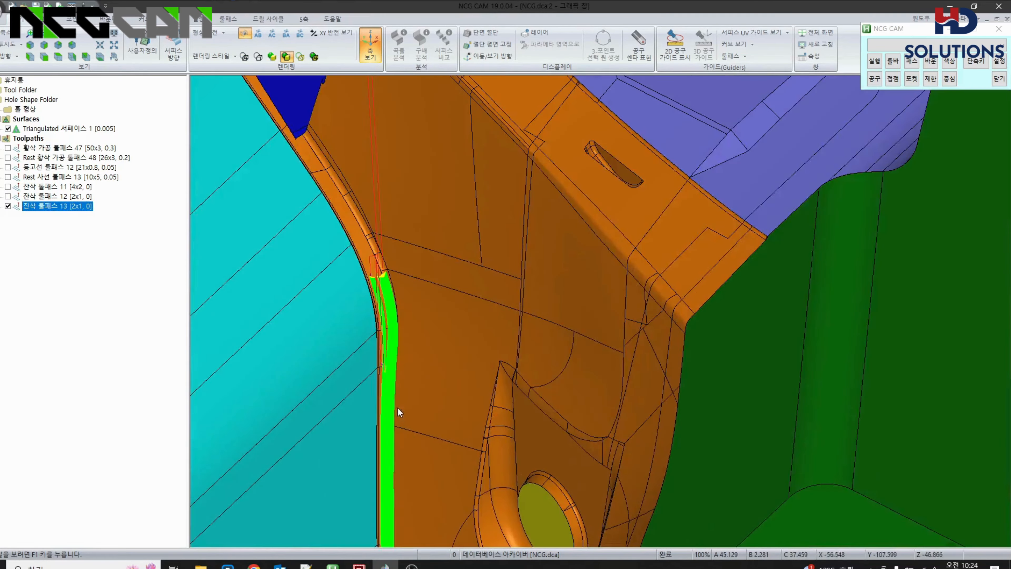
pyautogui.moveTo(393, 354); pyautogui.dragTo(548, 145, button='middle')
pyautogui.scroll(3, 535, 261)
pyautogui.scroll(-5, 534, 258)
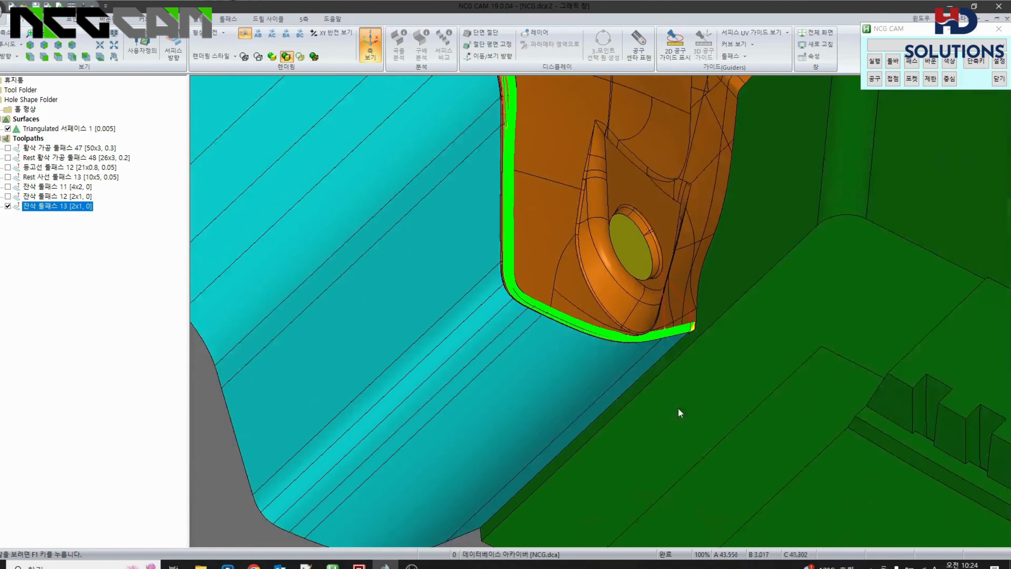
pyautogui.moveTo(679, 411); pyautogui.dragTo(650, 350, button='middle')
pyautogui.scroll(5, 570, 376)
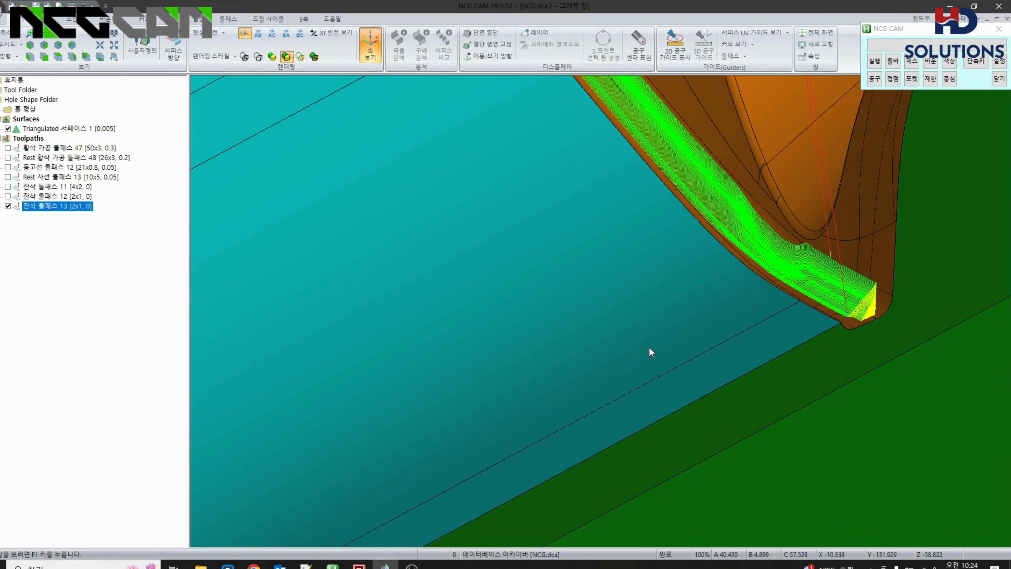
# Show only 황삭 가공 툴패스 47 [50x3, 0.3] together with Triangulated 서페이스 1 in an isometric view
pyautogui.press('Home')
pyautogui.doubleClick(90, 151)
pyautogui.press('i')
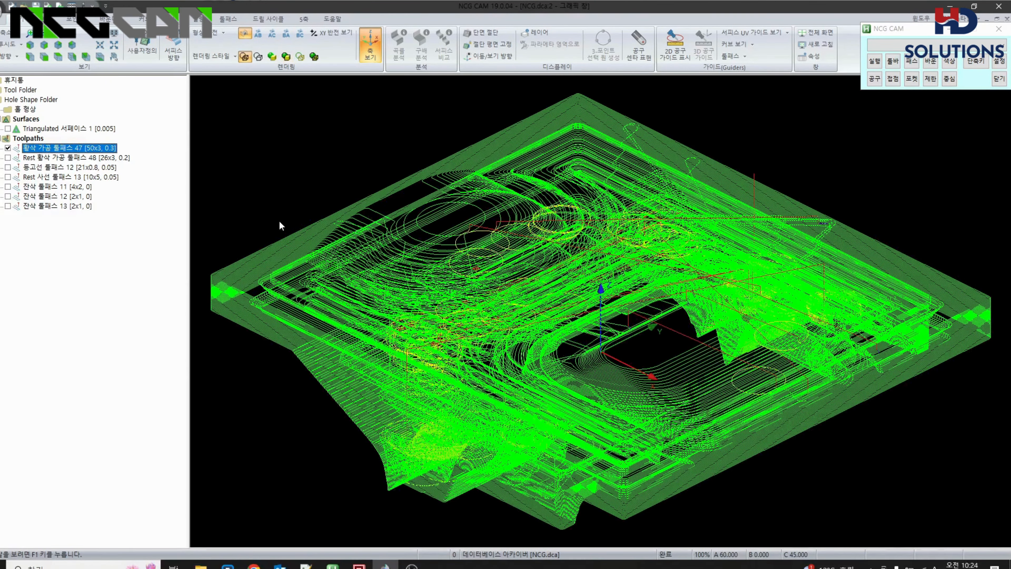
pyautogui.scroll(-3, 410, 258)
pyautogui.scroll(5, 305, 178)
pyautogui.click(8, 128)
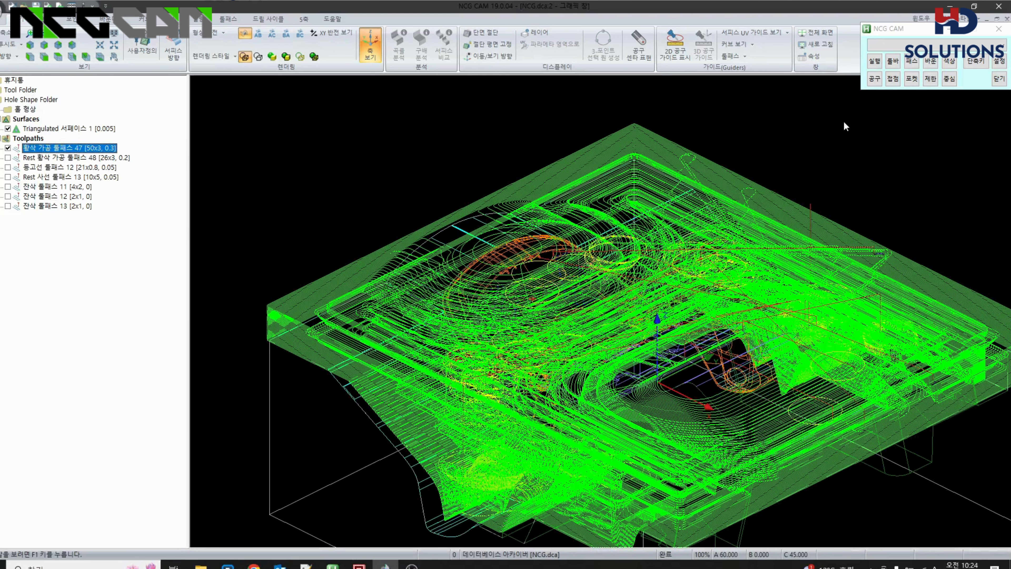
# Calculate the required tool length for 황삭 가공 툴패스 47 using flute length 20, shank diameter 50 and holder 110-100
pyautogui.click(893, 61)
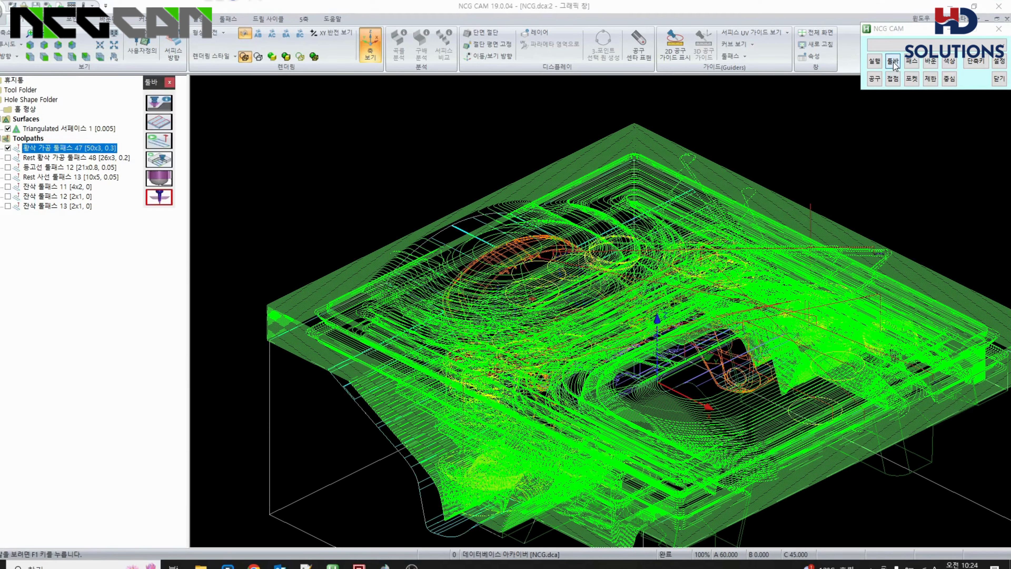
pyautogui.click(157, 200)
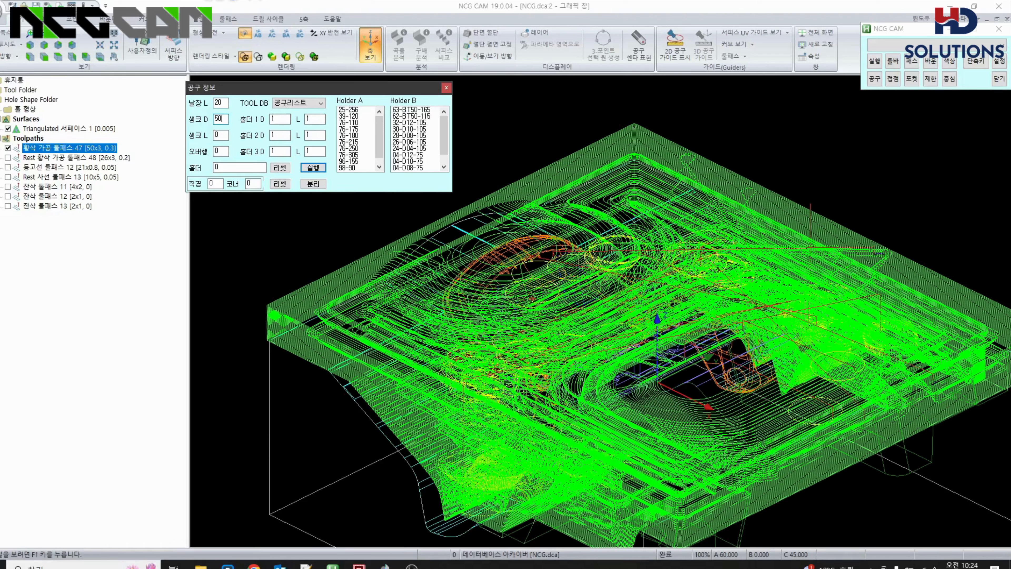
pyautogui.click(380, 167)
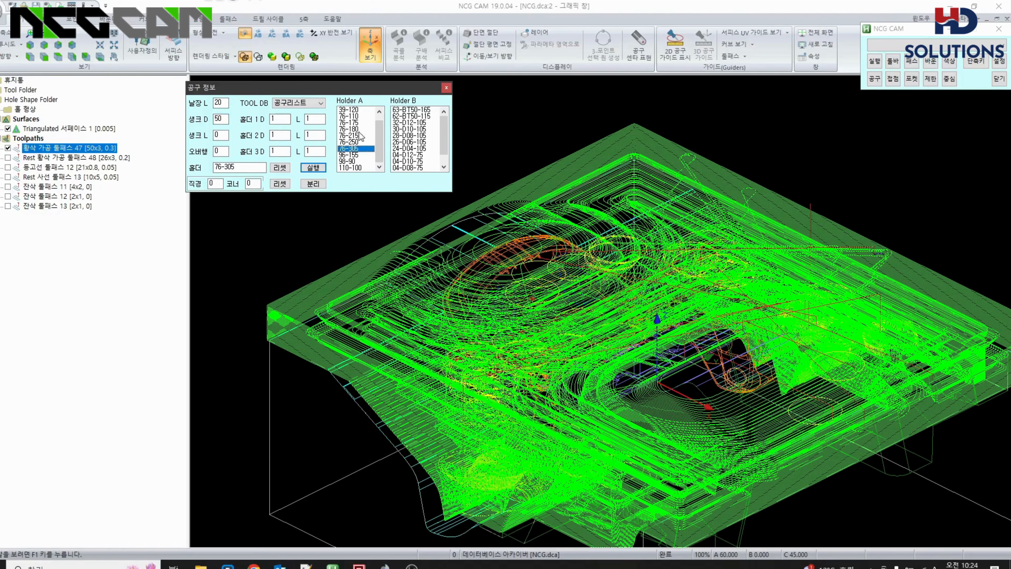
pyautogui.click(358, 167)
pyautogui.click(313, 167)
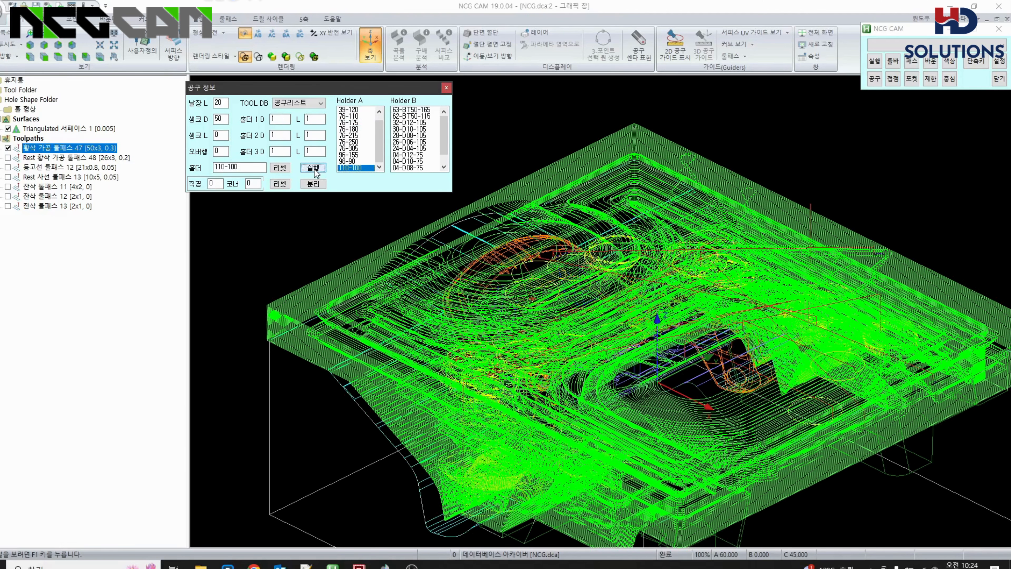
pyautogui.hotkey('ctrl', 'v')
pyautogui.press('Return')
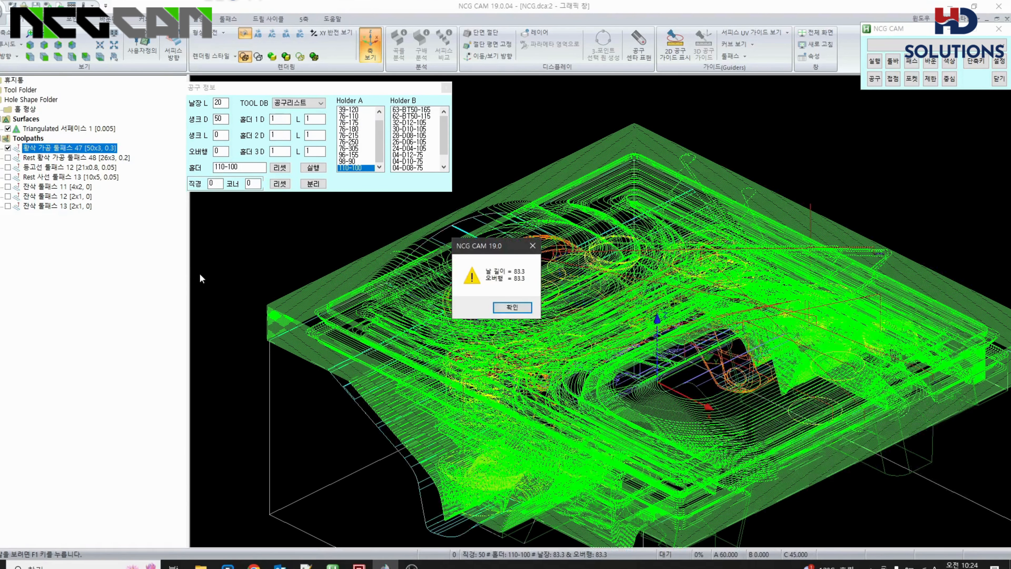
pyautogui.press('Return')
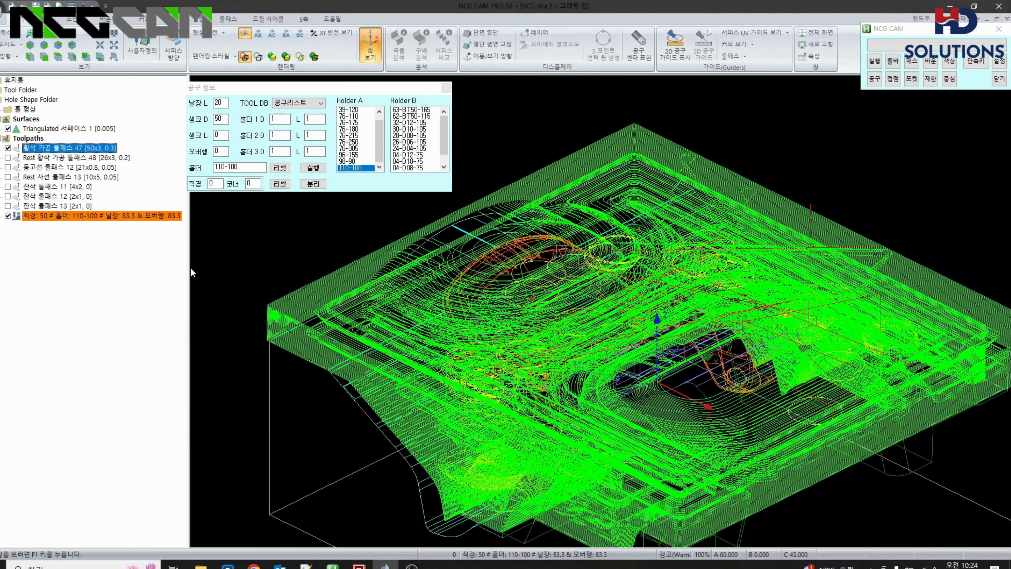
# Widen the toolpath tree and review the tool and holder definitions of the diameter 50 calculation entry, leaving them unchanged
pyautogui.moveTo(191, 267); pyautogui.dragTo(210, 270)
pyautogui.doubleClick(55, 217)
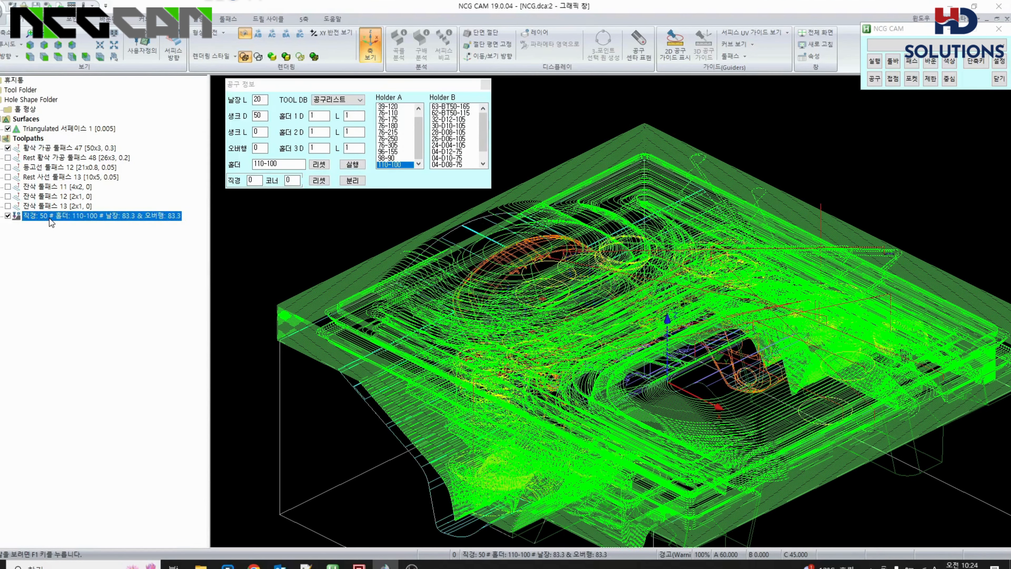
pyautogui.moveTo(846, 411); pyautogui.dragTo(785, 414)
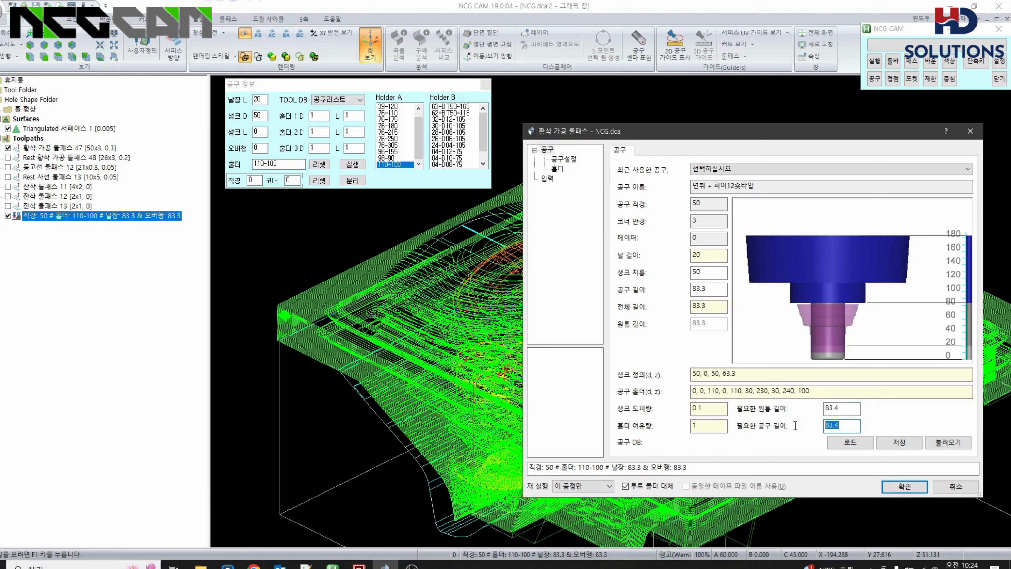
pyautogui.click(557, 169)
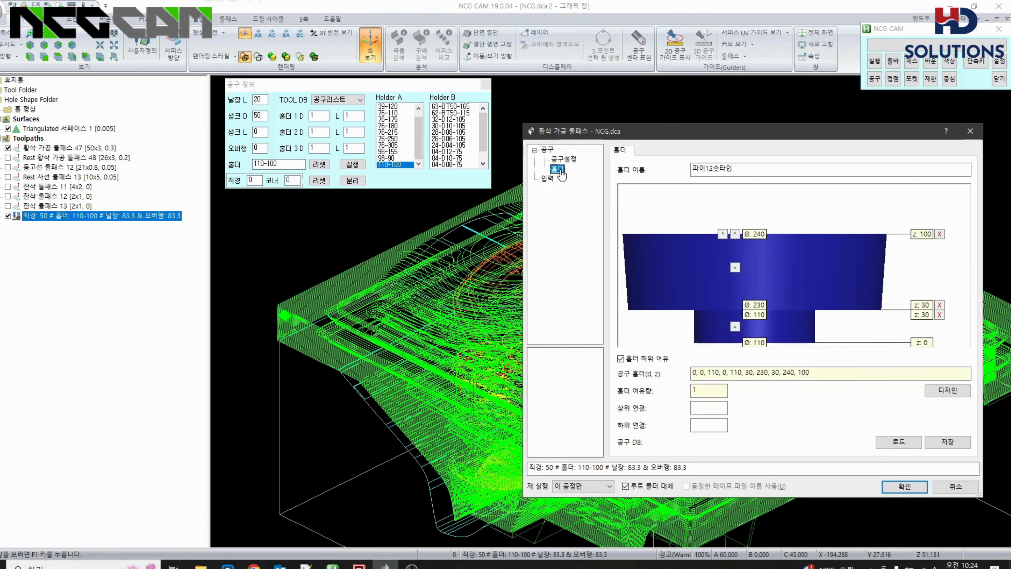
pyautogui.click(955, 486)
# Calculate the required tool length for Rest 황삭 가공 툴패스 48 with shank diameter 26 and holder 110-100, and check the resulting tool definition
pyautogui.click(91, 160)
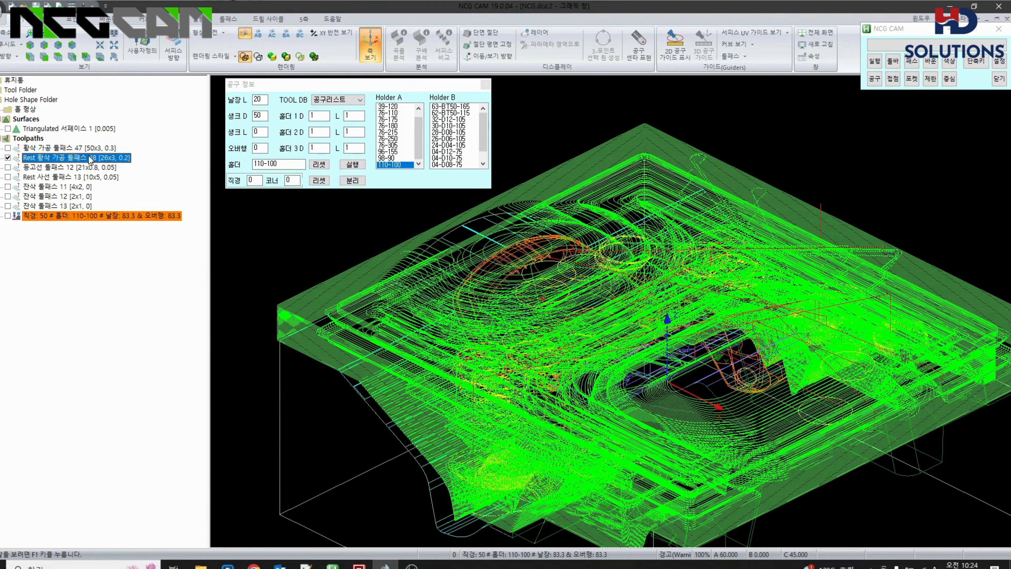
pyautogui.scroll(-3, 533, 406)
pyautogui.moveTo(533, 406); pyautogui.dragTo(710, 413, button='middle')
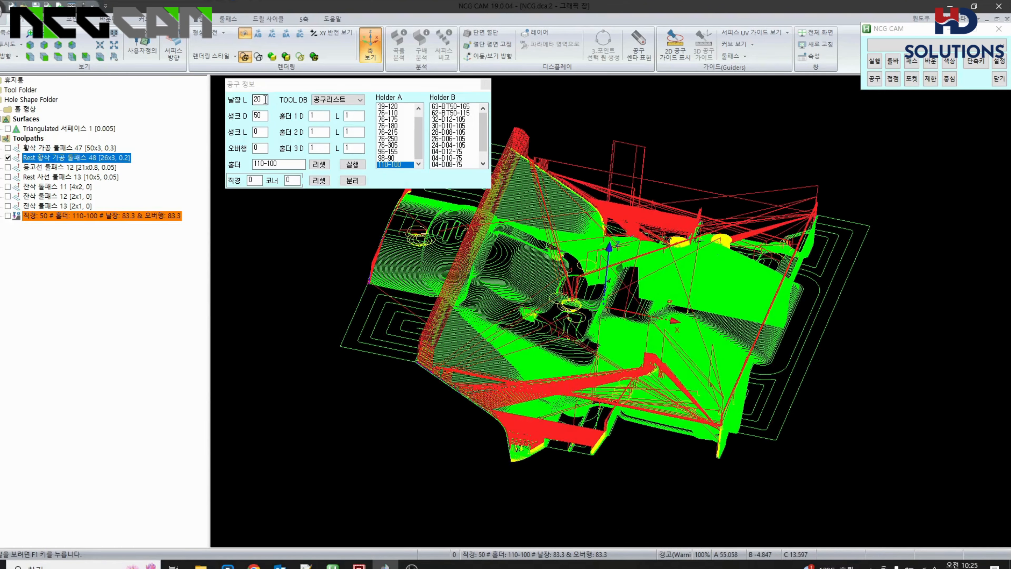
pyautogui.press('Tab')
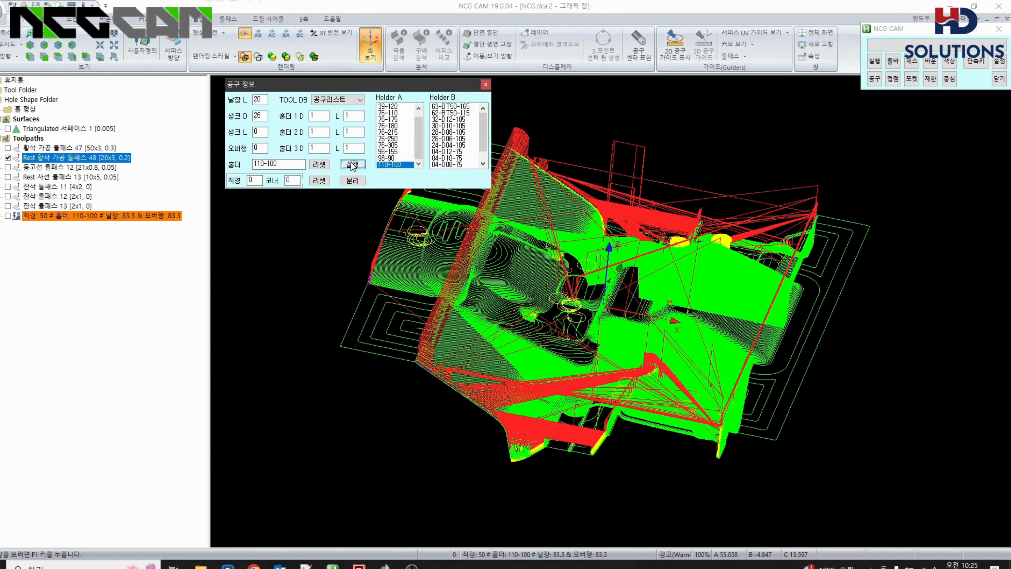
pyautogui.click(352, 166)
pyautogui.press('Return')
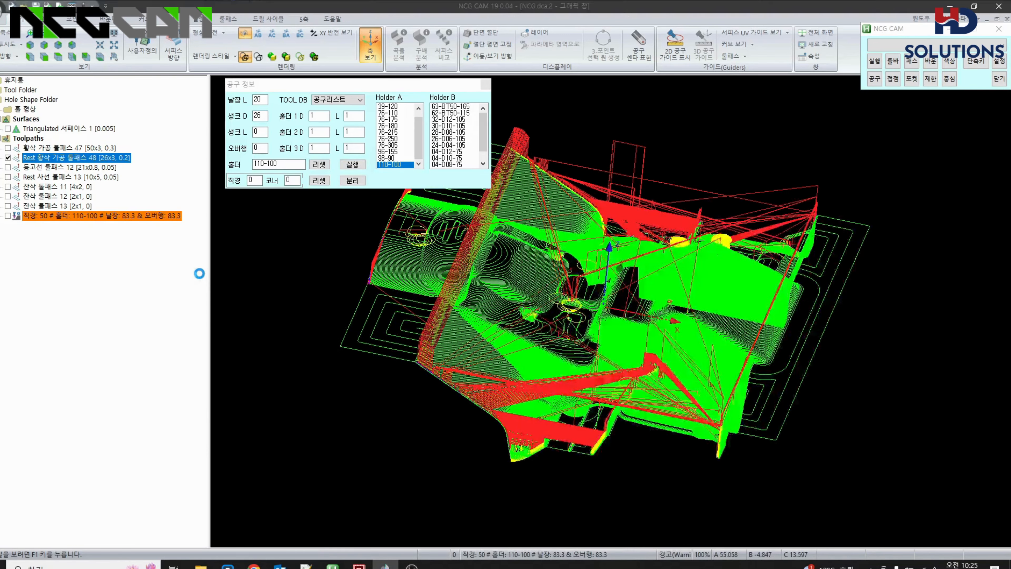
pyautogui.press('Return')
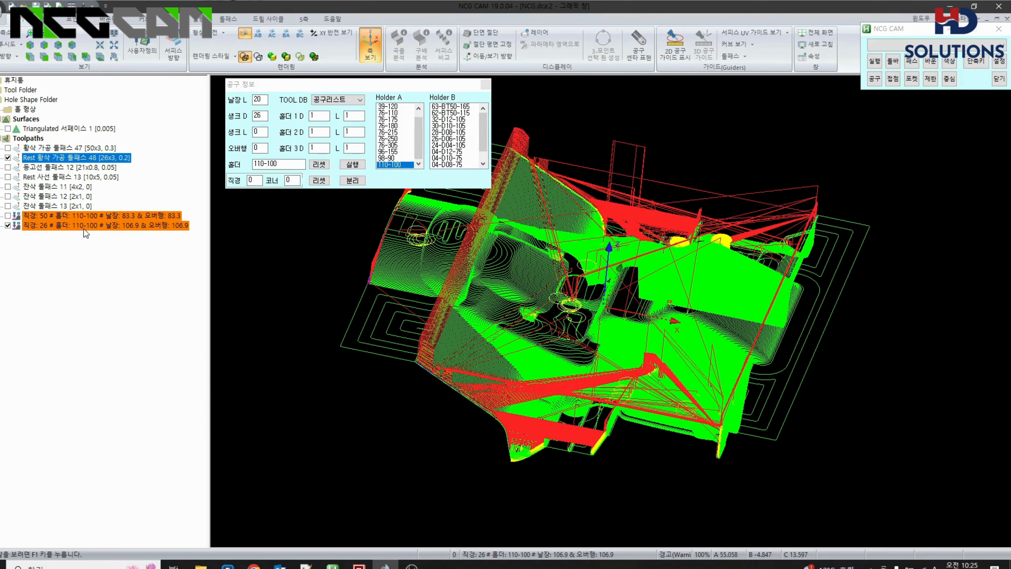
pyautogui.doubleClick(83, 226)
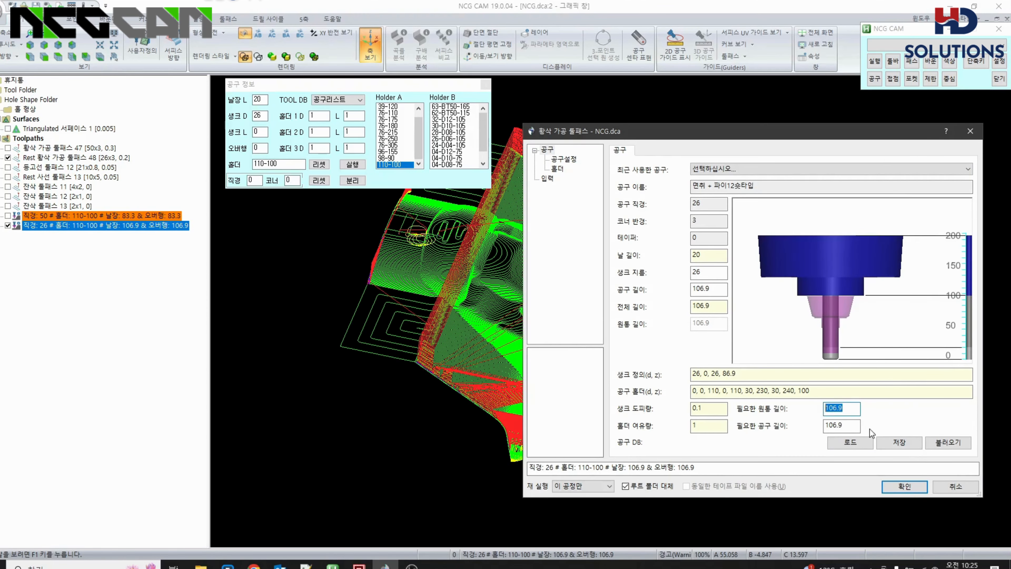
pyautogui.click(905, 486)
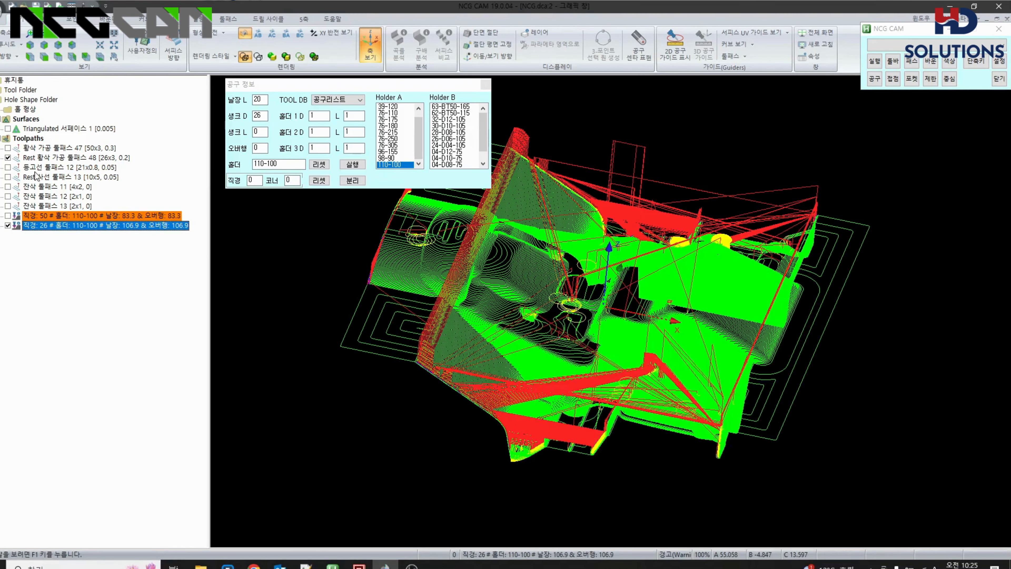
# Calculate the required tool length for 등고선 툴패스 12 using shank diameter 21 and holder 110-100
pyautogui.click(36, 168)
pyautogui.moveTo(542, 315)
pyautogui.mouseDown(button='middle')
pyautogui.moveTo(635, 446)
pyautogui.moveTo(792, 332)
pyautogui.moveTo(820, 341)
pyautogui.mouseUp(button='middle')
pyautogui.press('s')
pyautogui.press('s')
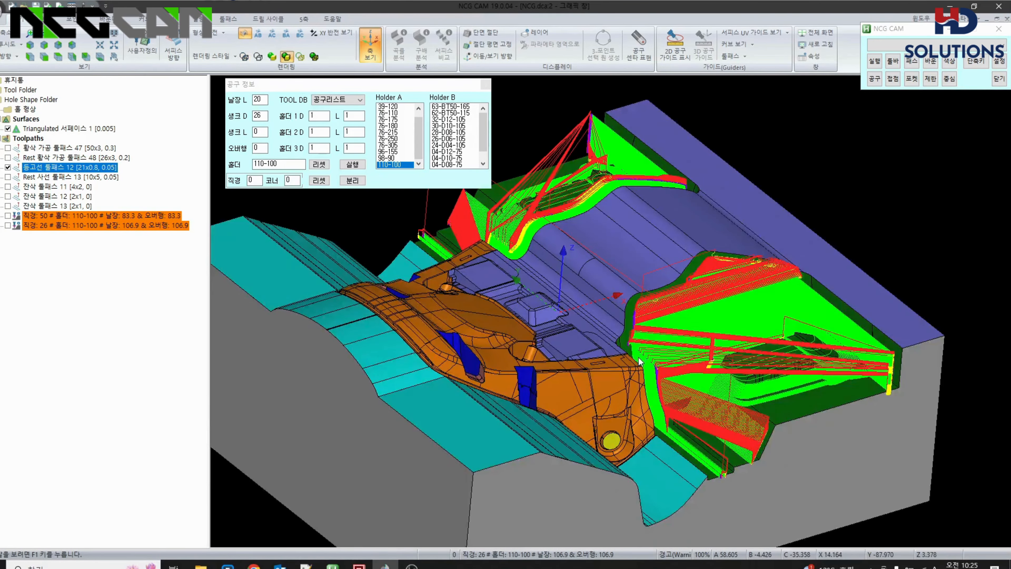
pyautogui.scroll(4, 635, 361)
pyautogui.scroll(-2, 635, 361)
pyautogui.click(263, 115)
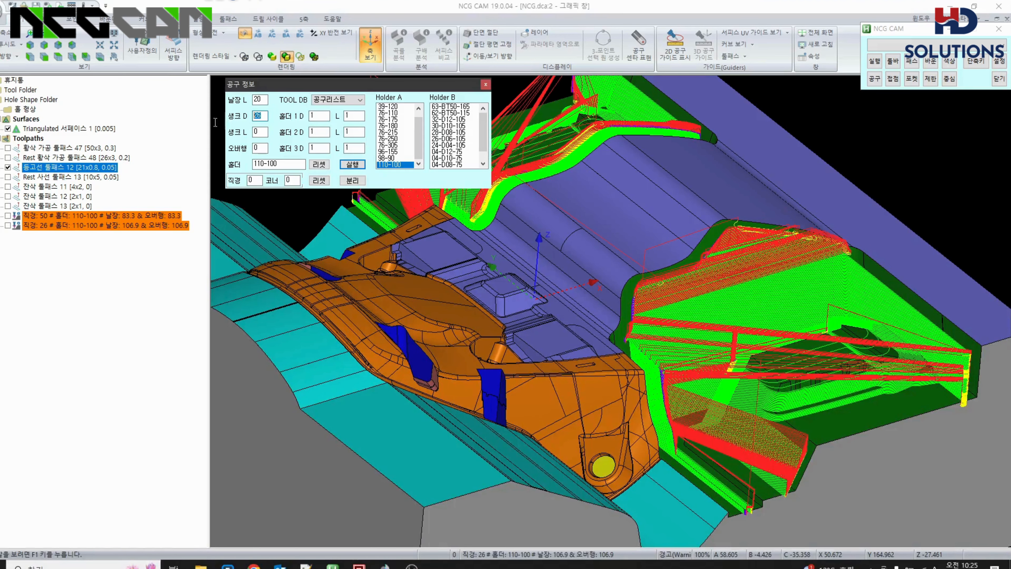
pyautogui.press('BackSpace')
pyautogui.write('1')
pyautogui.click(353, 165)
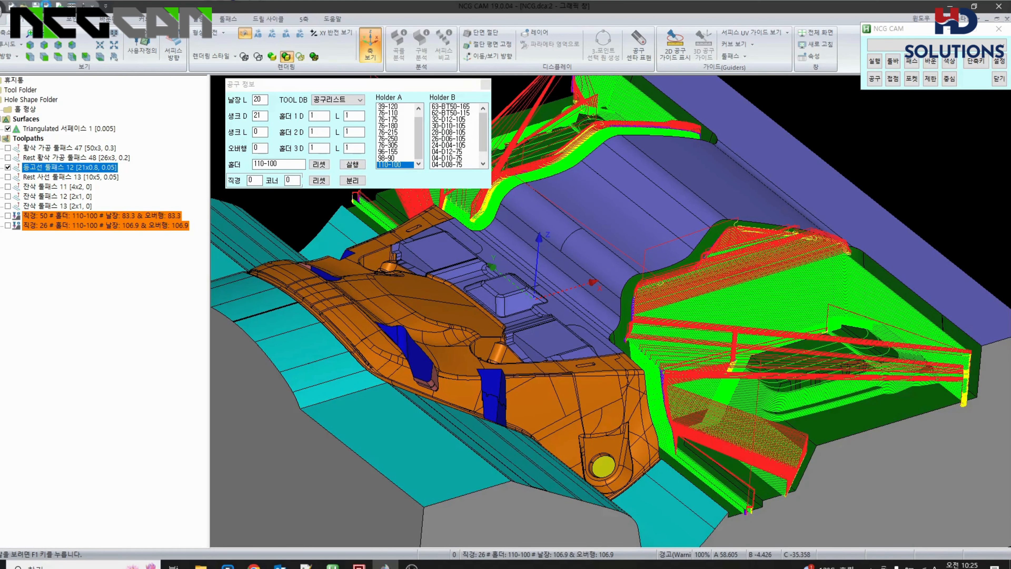
pyautogui.press('Return')
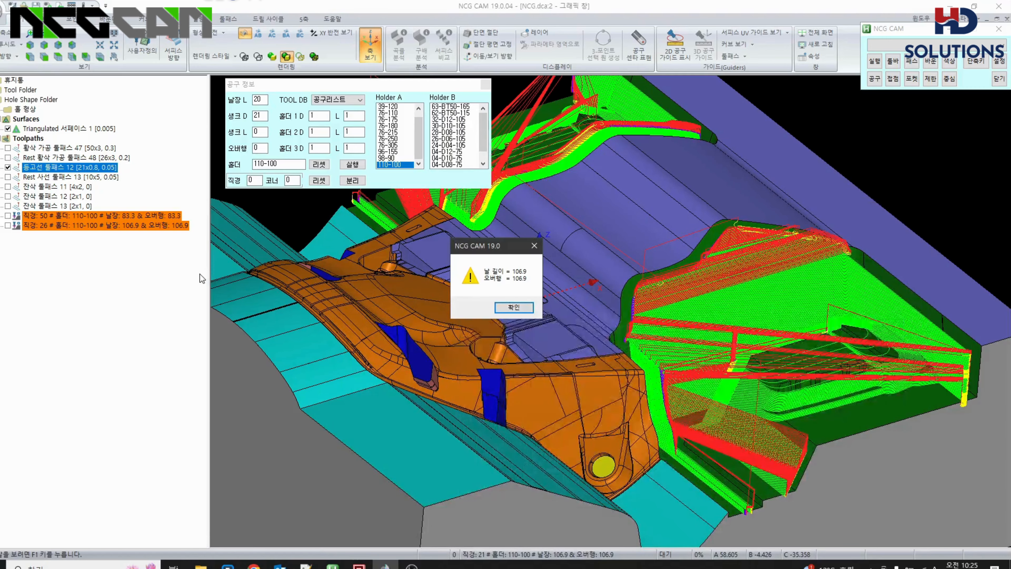
pyautogui.press('Return')
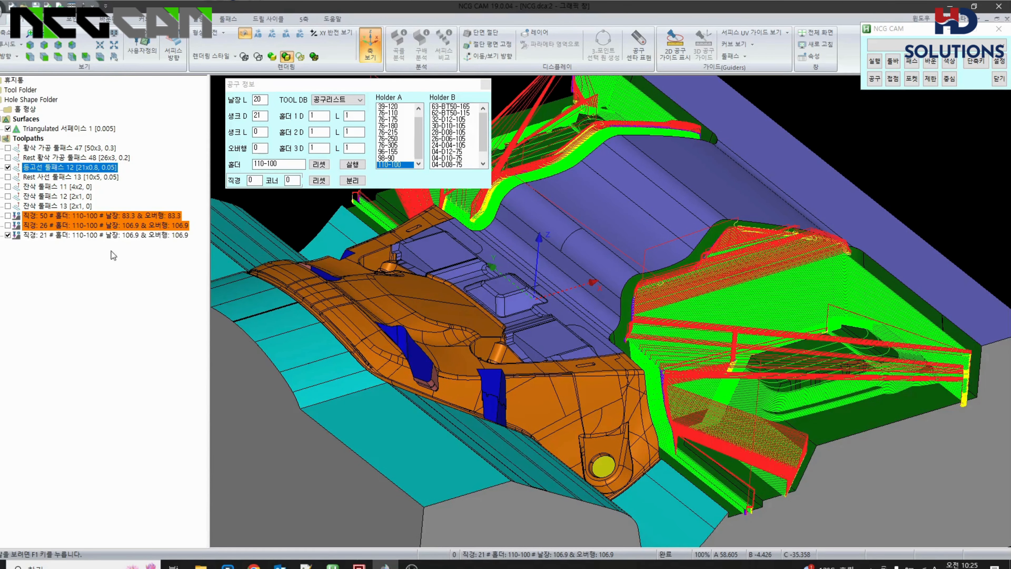
# Recalculate 등고선 툴패스 12 with the 6파이 tool preset and holder stages (diameter × length) 55 × 100, 100 × 27 and 220 × 65
pyautogui.click(76, 233)
pyautogui.doubleClick(66, 168)
pyautogui.click(339, 102)
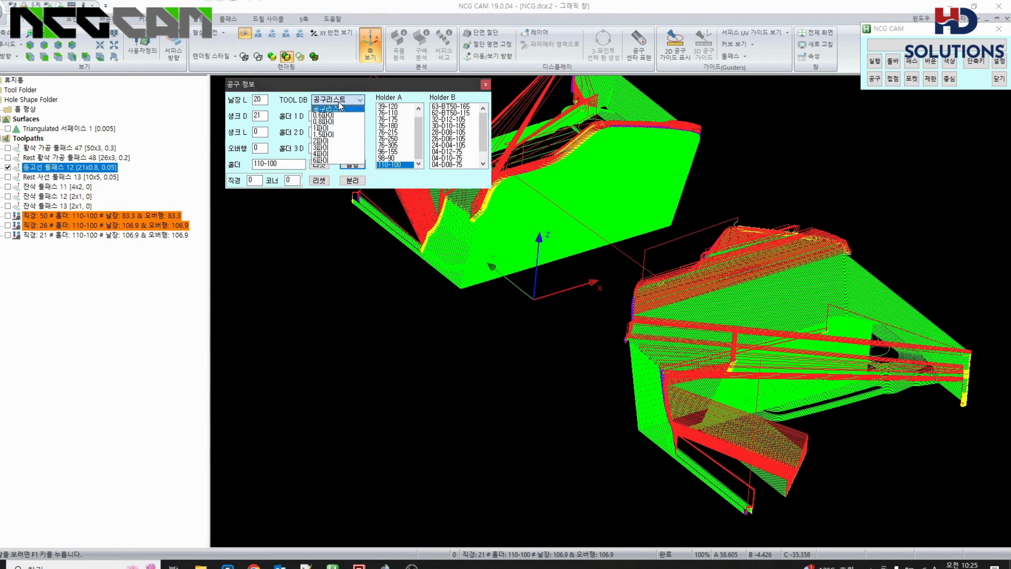
pyautogui.click(325, 161)
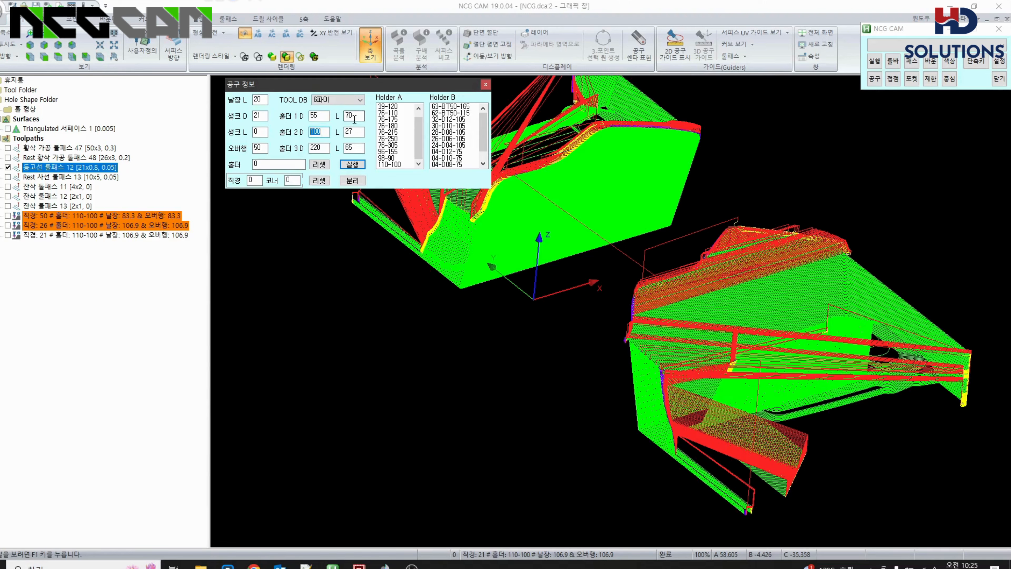
pyautogui.click(360, 165)
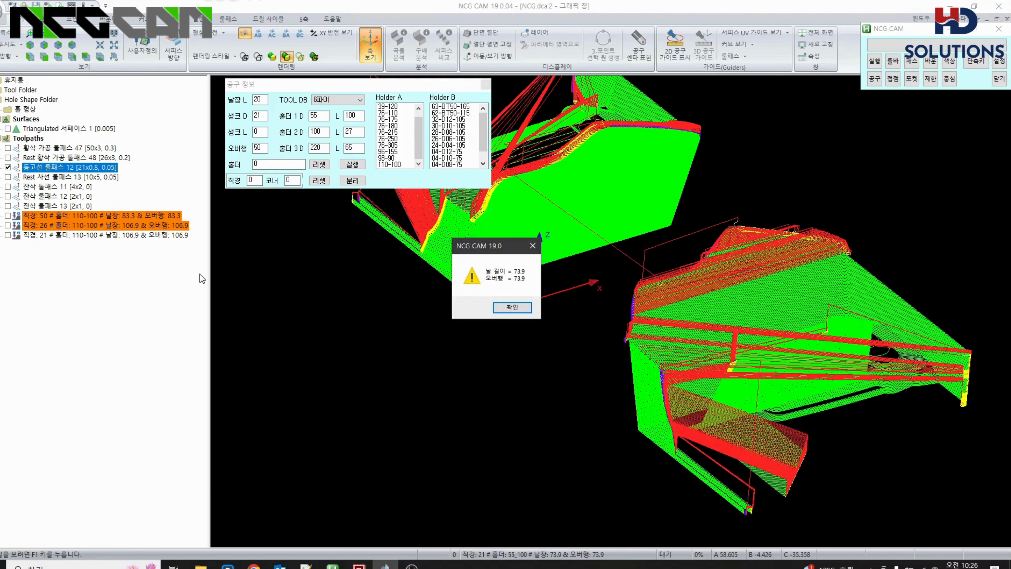
pyautogui.press('Return')
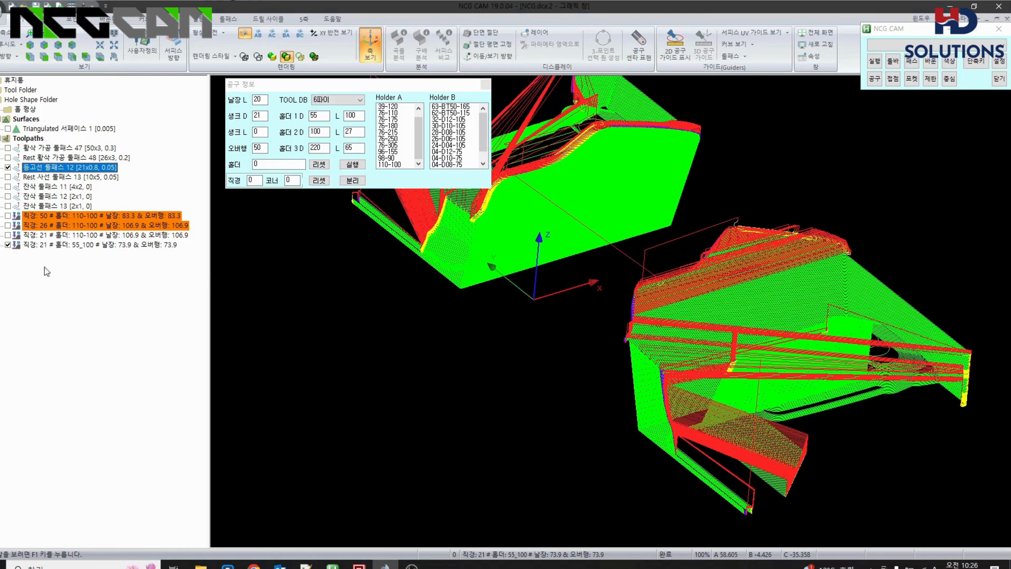
# Compare the tool and holder definitions of the diameter 21 calculation entries with holders 110-100 and 55_100 side by side, leaving both unchanged
pyautogui.click(28, 236)
pyautogui.doubleClick(28, 236)
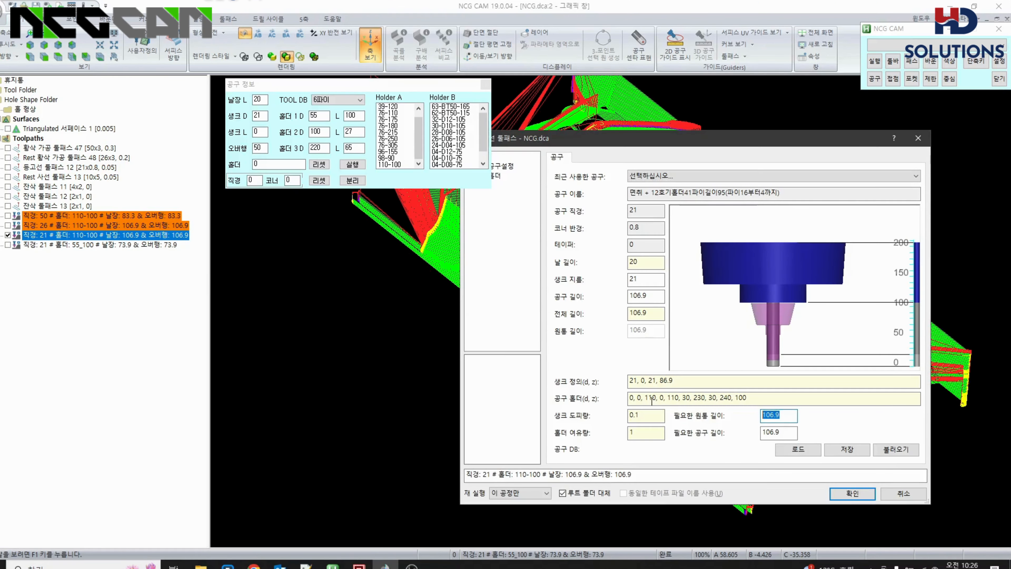
pyautogui.moveTo(649, 143); pyautogui.dragTo(374, 139)
pyautogui.doubleClick(103, 243)
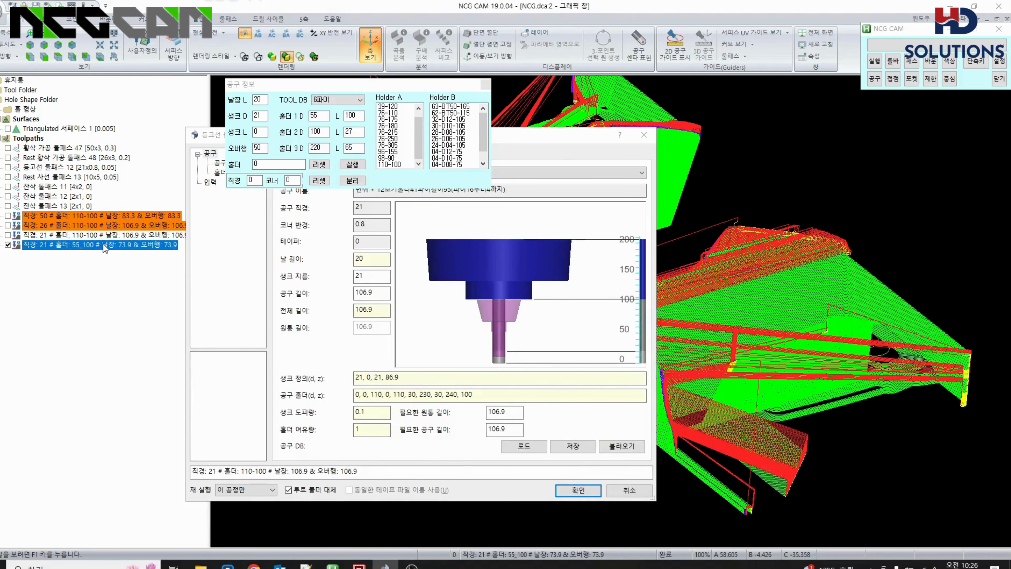
pyautogui.moveTo(721, 141); pyautogui.dragTo(816, 134)
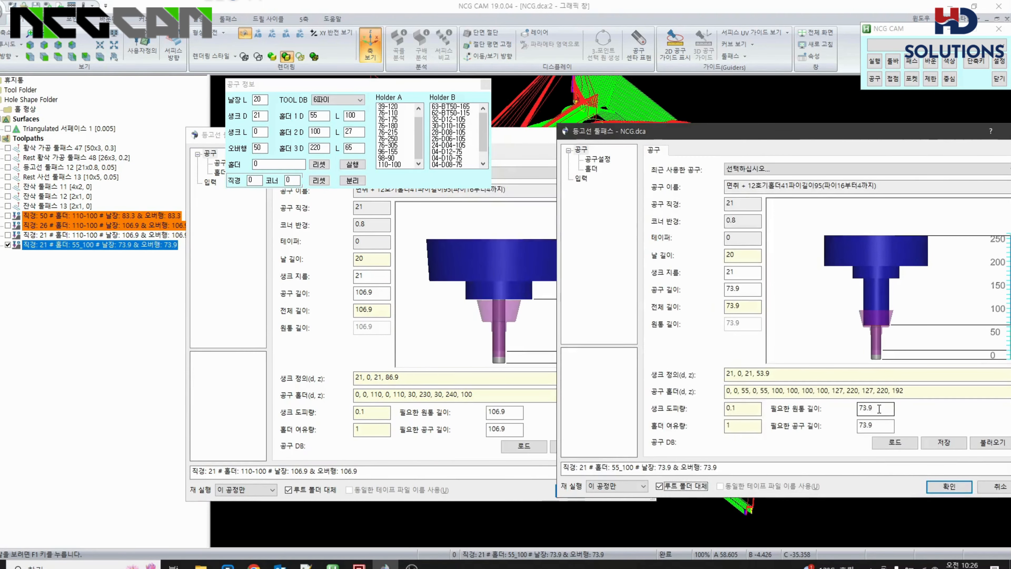
pyautogui.press('Tab')
pyautogui.click(1000, 486)
pyautogui.click(630, 490)
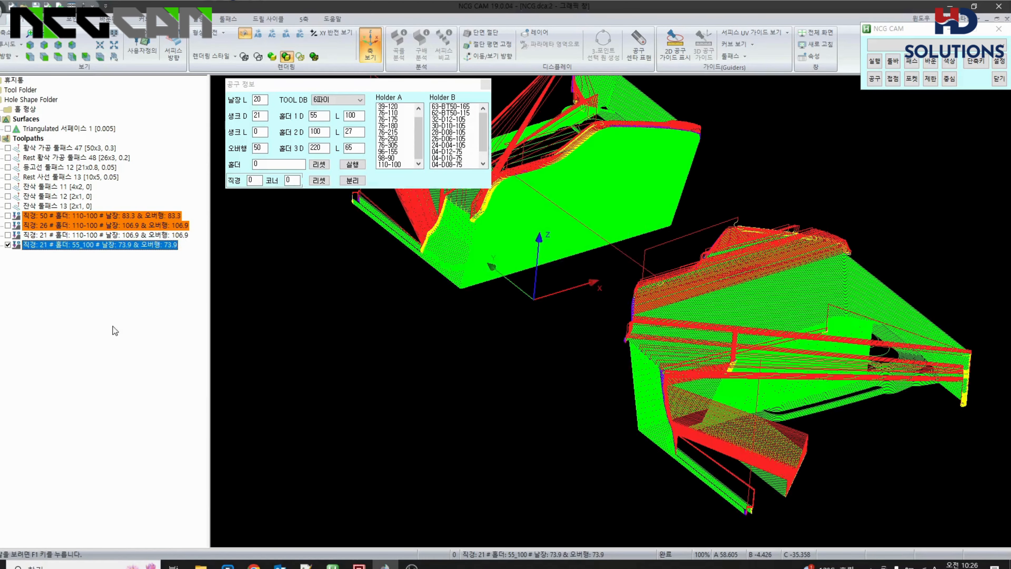
# Calculate the required tool length for Rest 사선 툴패스 13 using the 6파이 preset, shank diameter 10 and the 28 × 70 first holder stage
pyautogui.click(60, 178)
pyautogui.doubleClick(60, 177)
pyautogui.moveTo(640, 295); pyautogui.dragTo(557, 352, button='middle')
pyautogui.press('Home')
pyautogui.scroll(4, 557, 352)
pyautogui.click(7, 129)
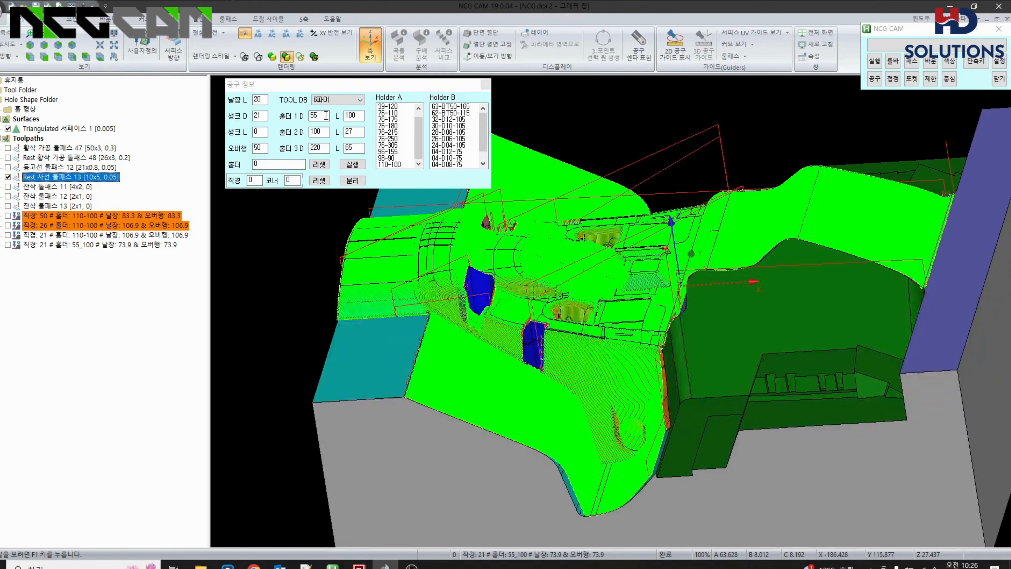
pyautogui.click(336, 101)
pyautogui.click(332, 159)
pyautogui.write('10')
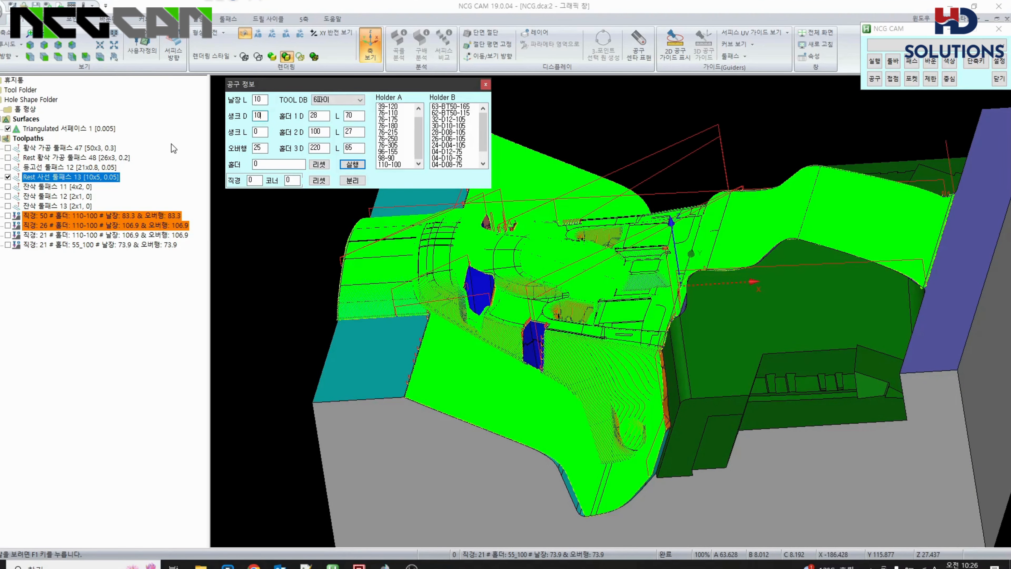
pyautogui.click(355, 166)
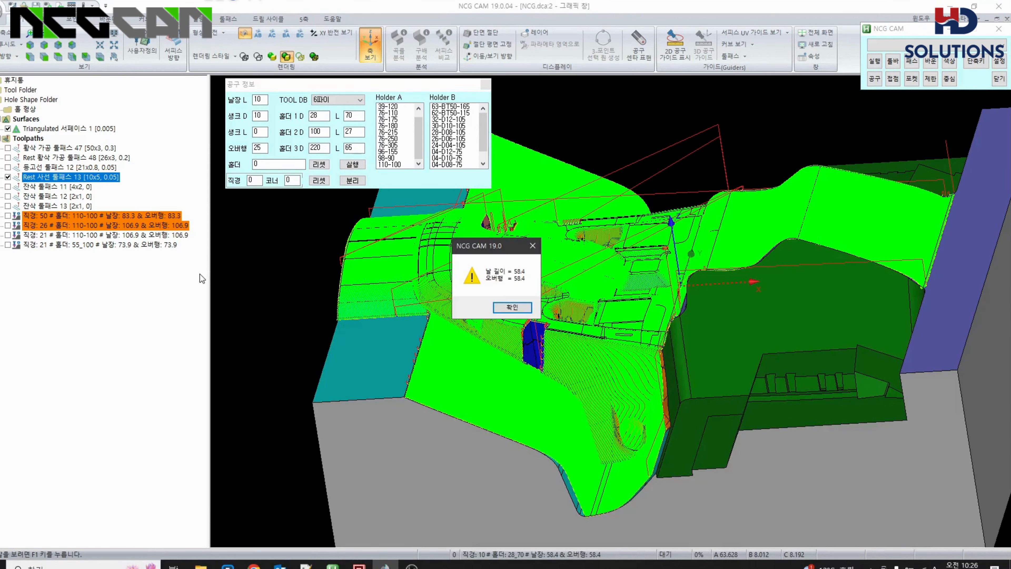
pyautogui.moveTo(497, 249); pyautogui.dragTo(250, 275)
pyautogui.click(264, 333)
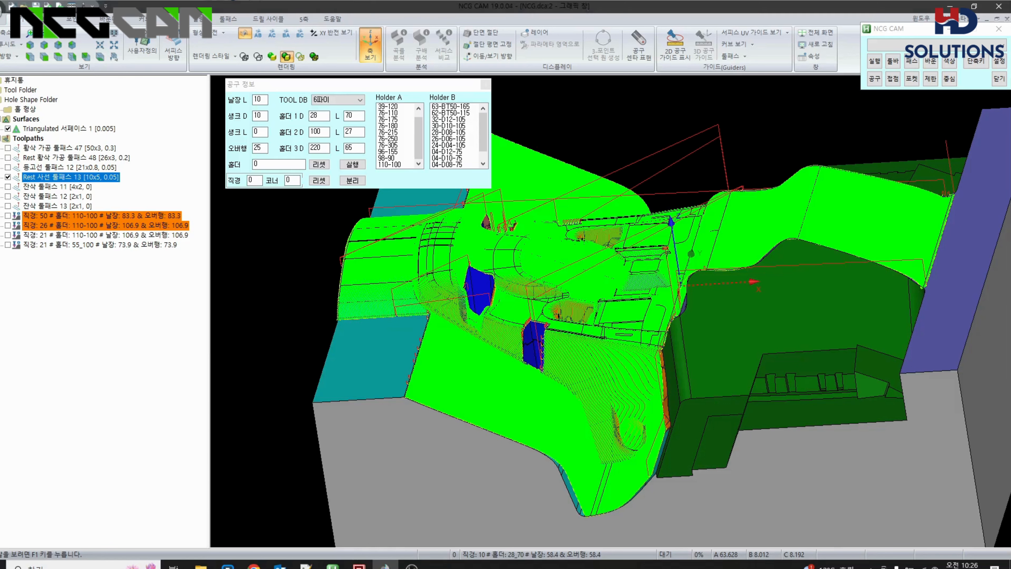
# Recalculate Rest 사선 툴패스 13 with holder 04-D10-75
pyautogui.click(483, 164)
pyautogui.click(448, 146)
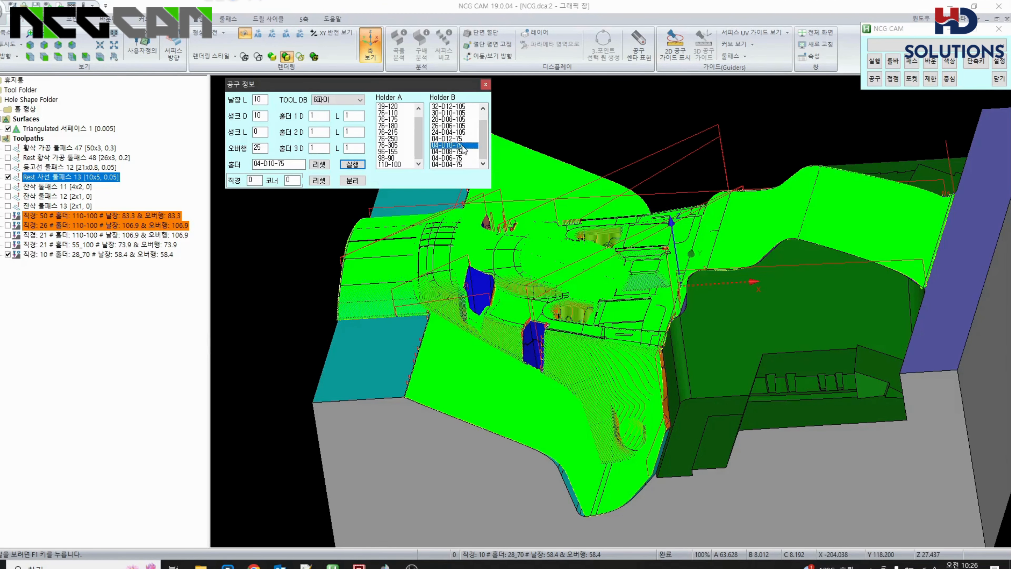
pyautogui.click(353, 164)
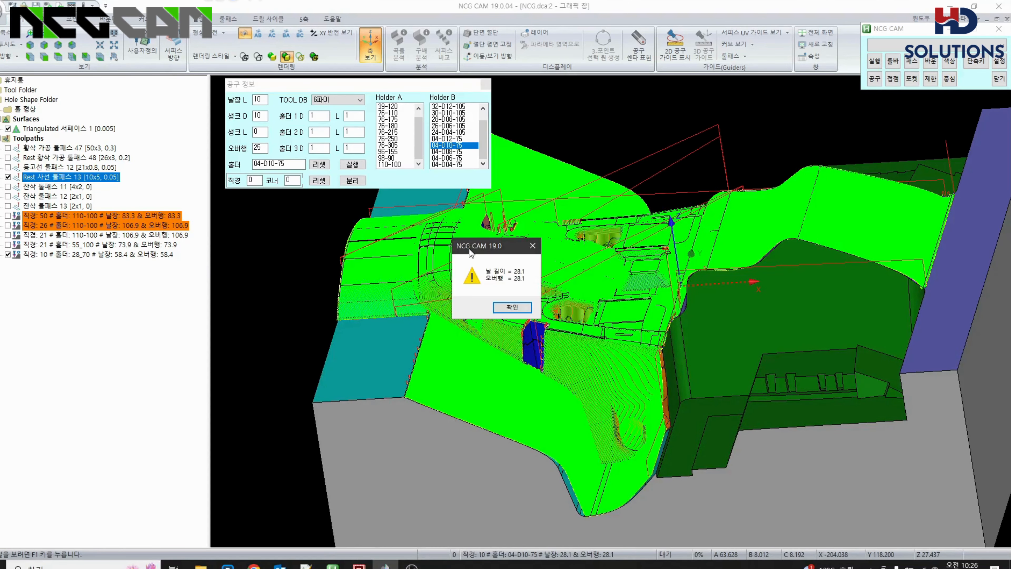
pyautogui.moveTo(471, 255); pyautogui.dragTo(291, 277)
pyautogui.click(345, 329)
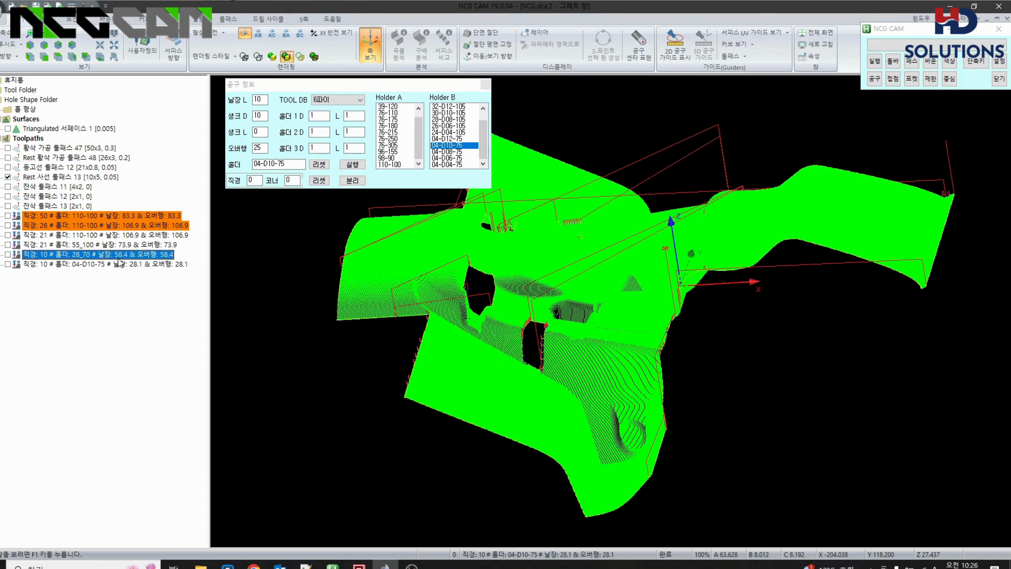
# Compare the tool definitions of the diameter 10 calculation entries with holders 28_70 and 04-D10-75, leaving both unchanged
pyautogui.moveTo(661, 148); pyautogui.dragTo(360, 139)
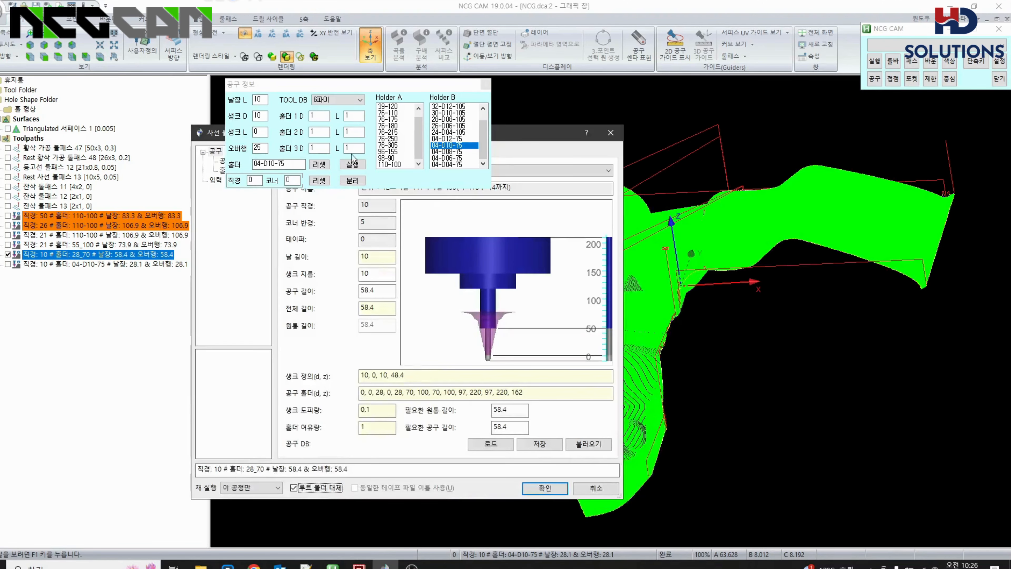
pyautogui.doubleClick(58, 262)
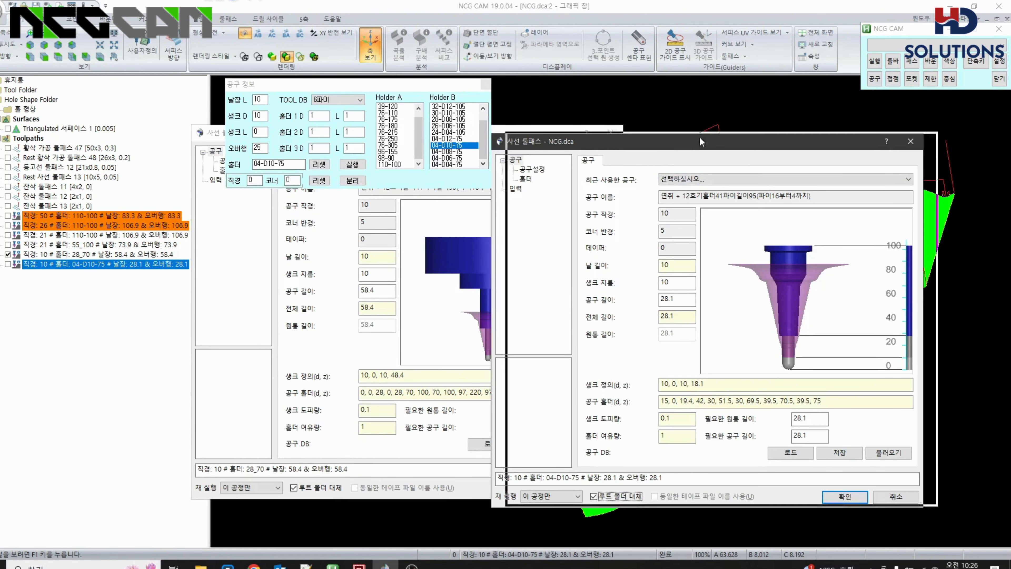
pyautogui.moveTo(700, 136); pyautogui.dragTo(806, 116)
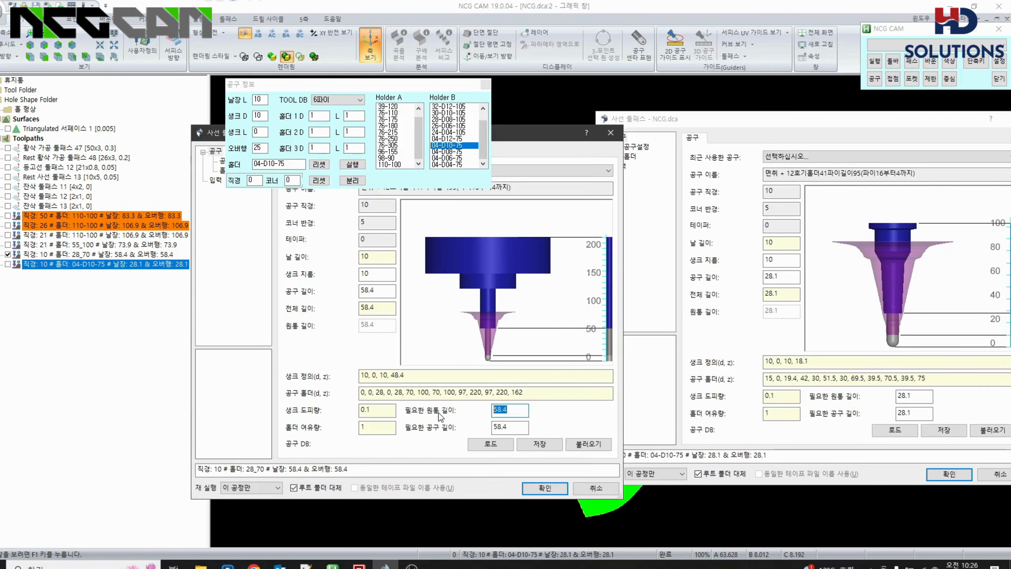
pyautogui.click(997, 474)
pyautogui.click(596, 488)
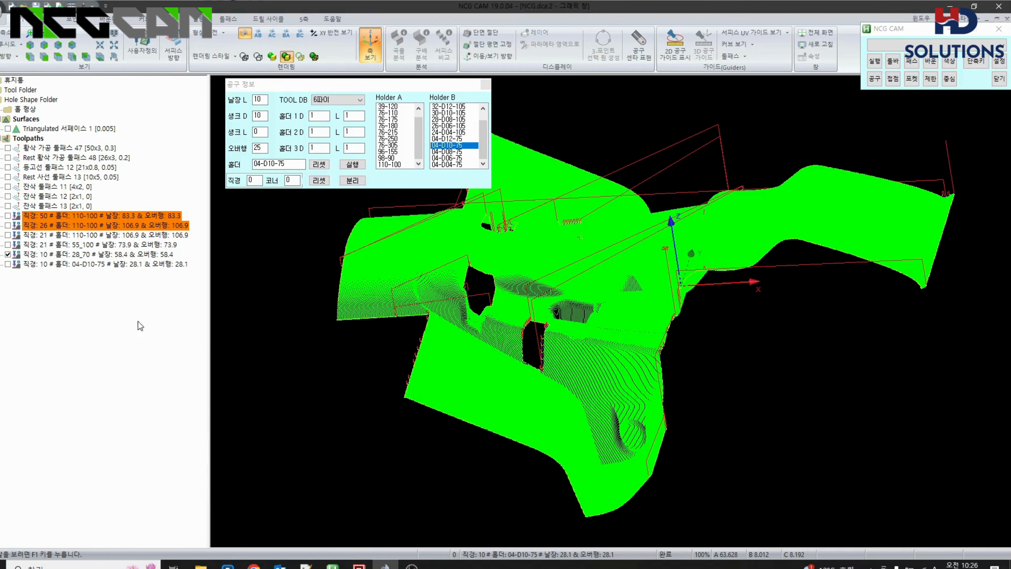
# Calculate the required tool length for 잔삭 툴패스 11 using the 4파이 preset with shank diameter 6 and the 28 × 70 first holder stage
pyautogui.click(75, 189)
pyautogui.moveTo(697, 389); pyautogui.dragTo(685, 398, button='middle')
pyautogui.press('s')
pyautogui.scroll(4, 588, 455)
pyautogui.scroll(-4, 588, 455)
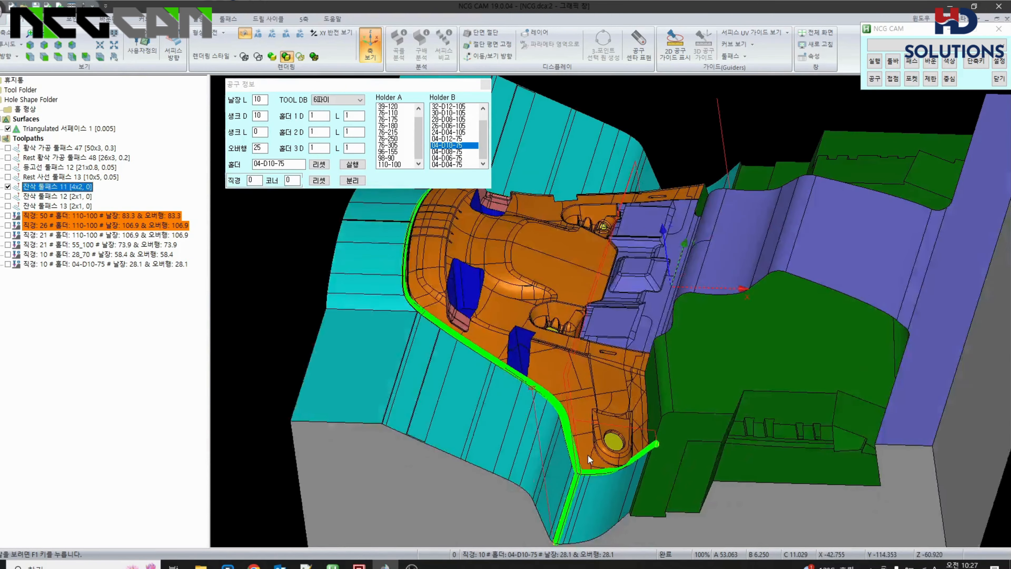
pyautogui.moveTo(563, 438); pyautogui.dragTo(597, 304, button='middle')
pyautogui.click(337, 103)
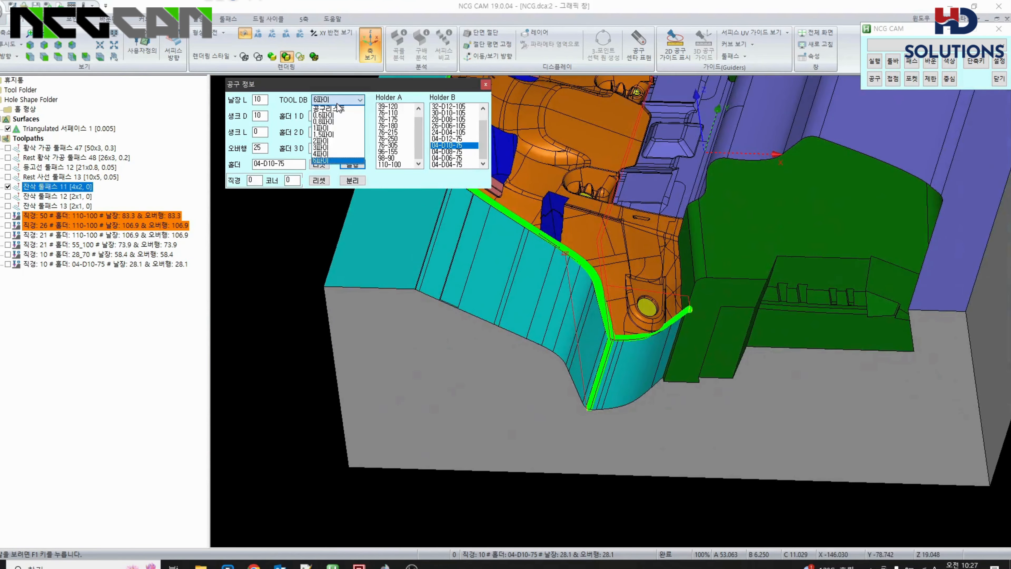
pyautogui.click(323, 154)
pyautogui.click(353, 164)
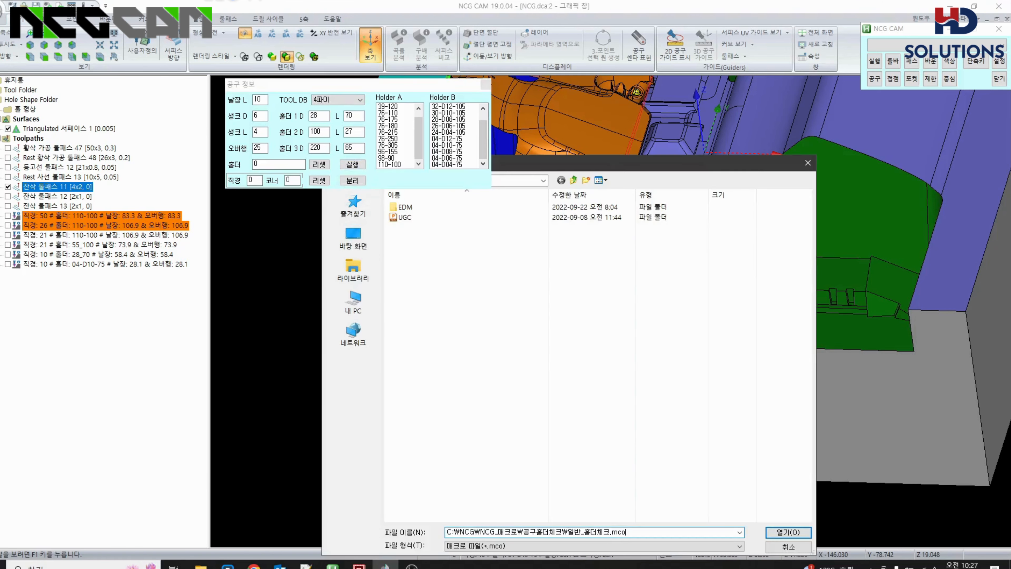
pyautogui.press('Return')
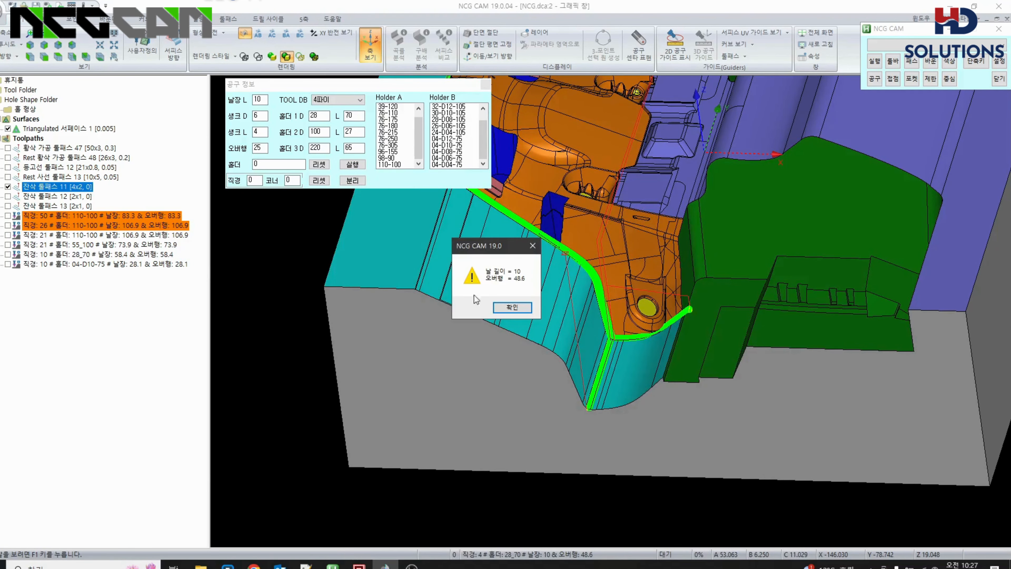
pyautogui.moveTo(481, 249); pyautogui.dragTo(250, 254)
pyautogui.click(279, 315)
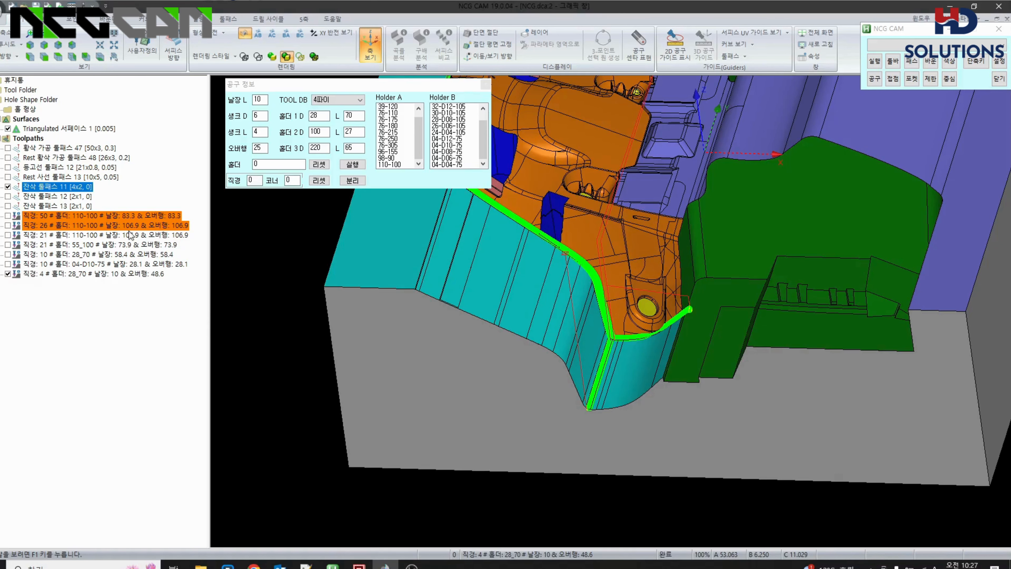
# Recalculate 잔삭 툴패스 11 with holder 04-D04-75
pyautogui.moveTo(485, 143); pyautogui.dragTo(486, 138)
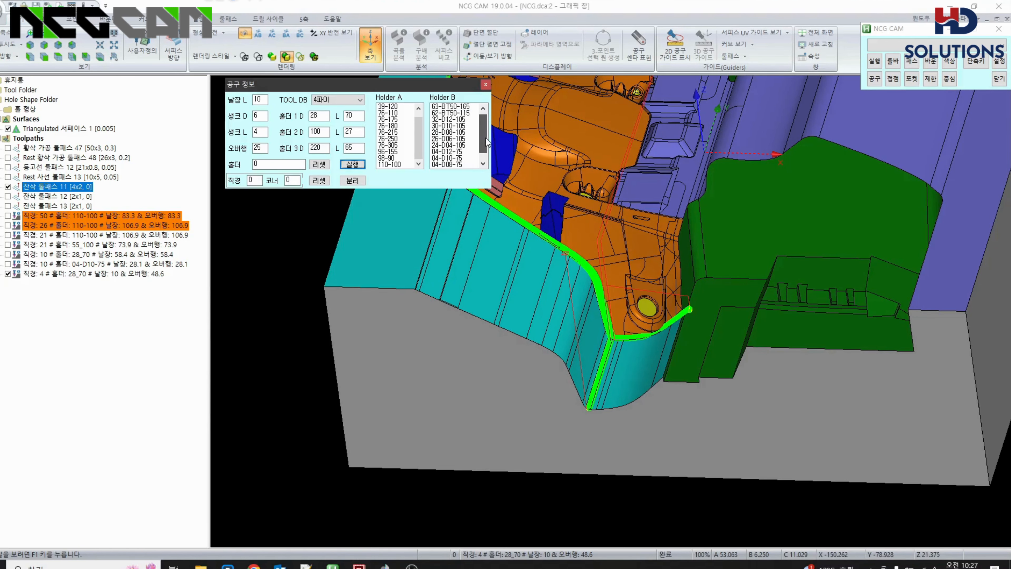
pyautogui.click(352, 164)
pyautogui.press('Return')
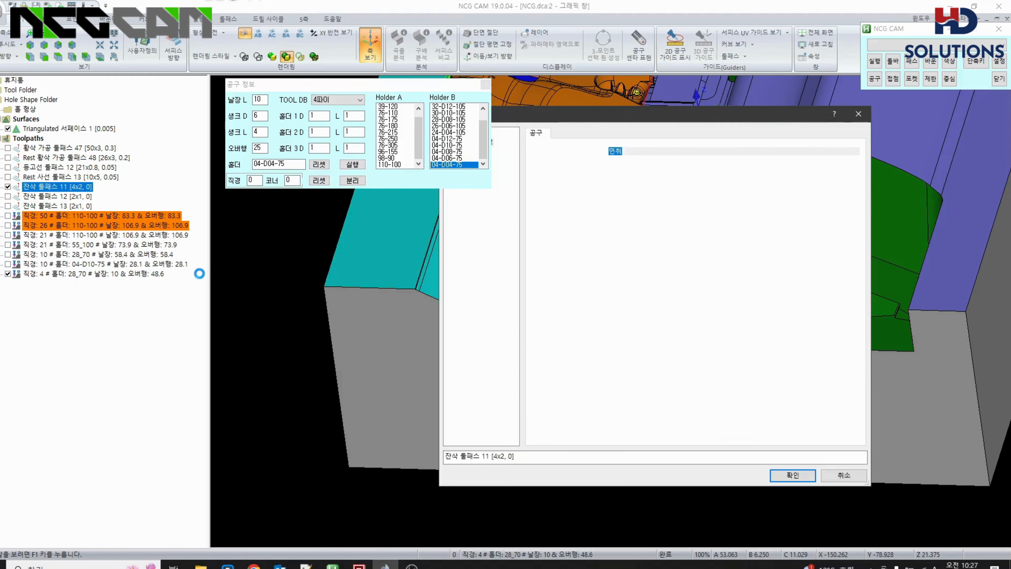
pyautogui.press('Return')
# Review the tool definitions of the diameter 4 calculation entries with holders 28_70 and 04-D04-75 one after the other
pyautogui.doubleClick(119, 274)
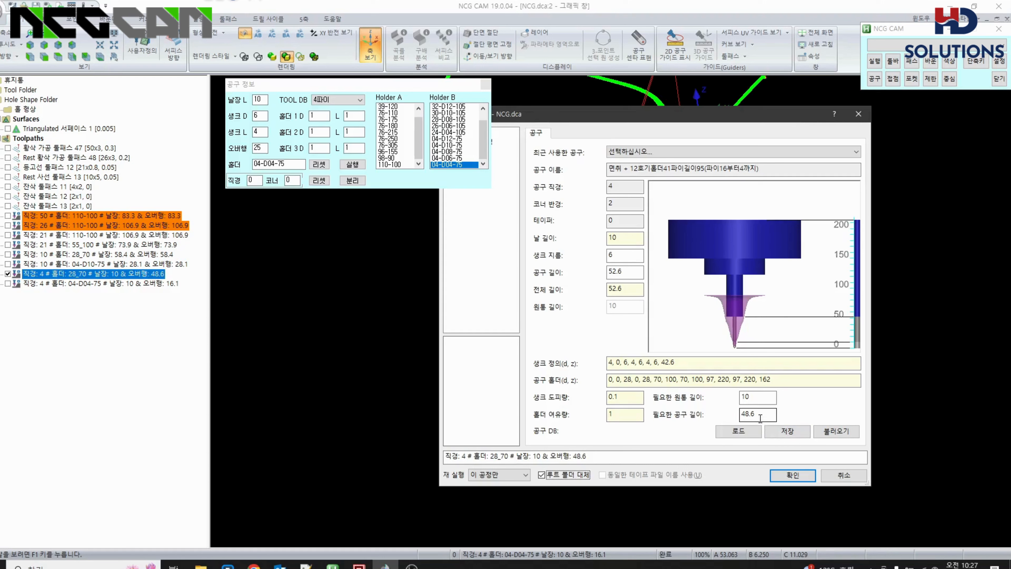
pyautogui.click(811, 476)
pyautogui.doubleClick(75, 282)
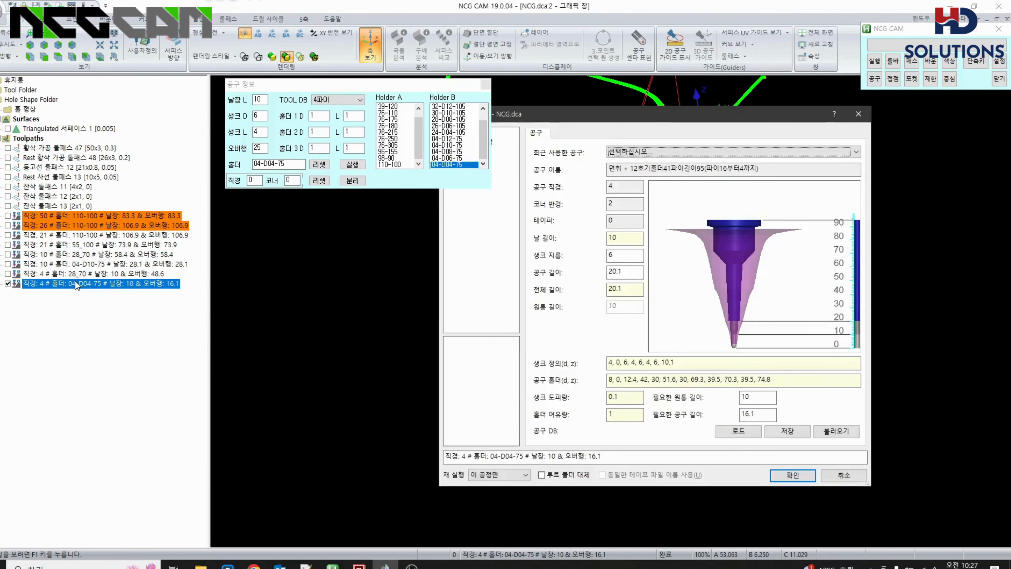
pyautogui.click(844, 474)
# Calculate the required tool length for 잔삭 툴패스 12 using the 2파이 preset and holder 04-D04-75
pyautogui.click(75, 197)
pyautogui.press('space')
pyautogui.scroll(-2, 593, 325)
pyautogui.press('s')
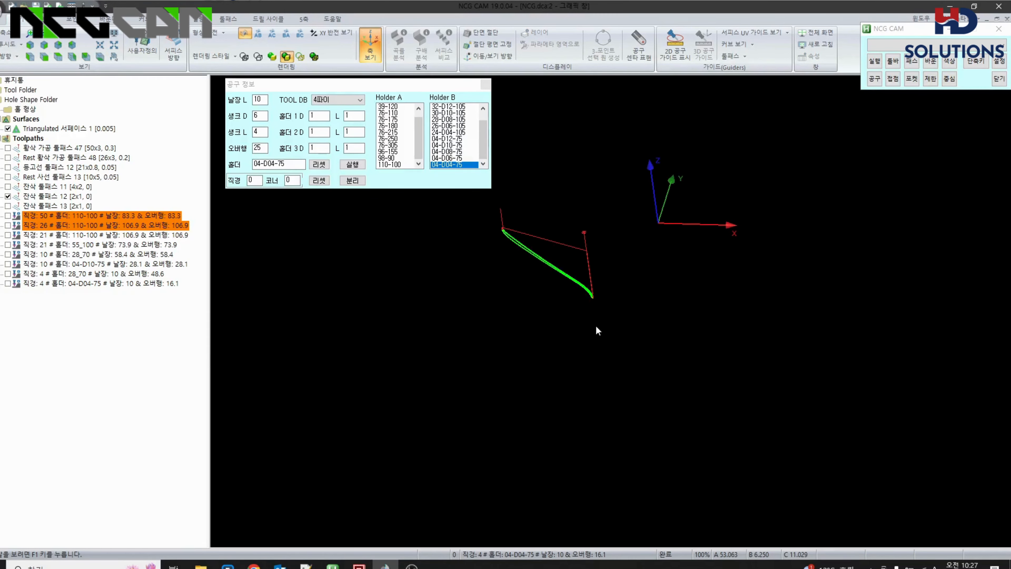
pyautogui.moveTo(556, 275); pyautogui.dragTo(575, 354, button='middle')
pyautogui.scroll(4, 569, 343)
pyautogui.click(338, 100)
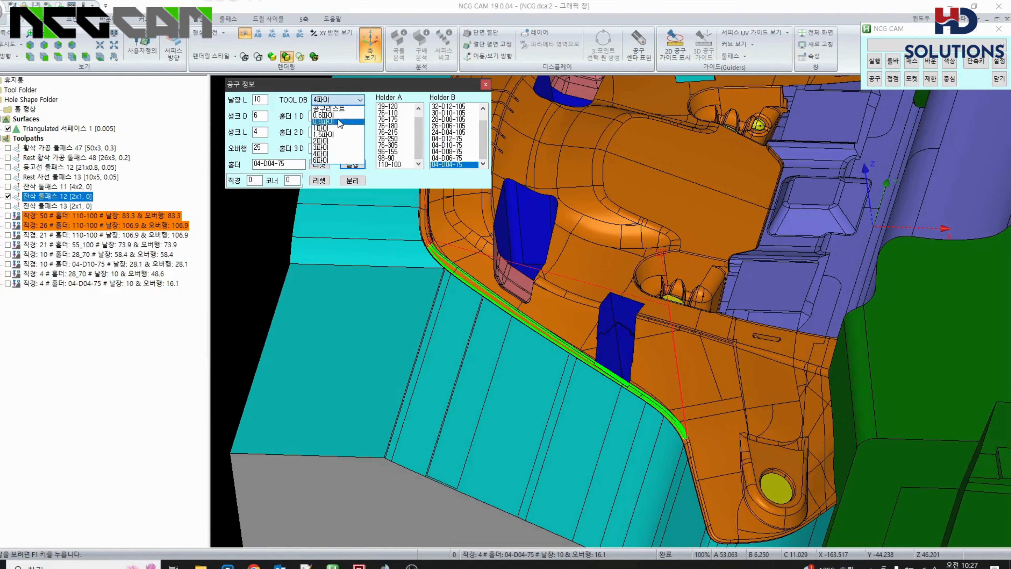
pyautogui.click(335, 140)
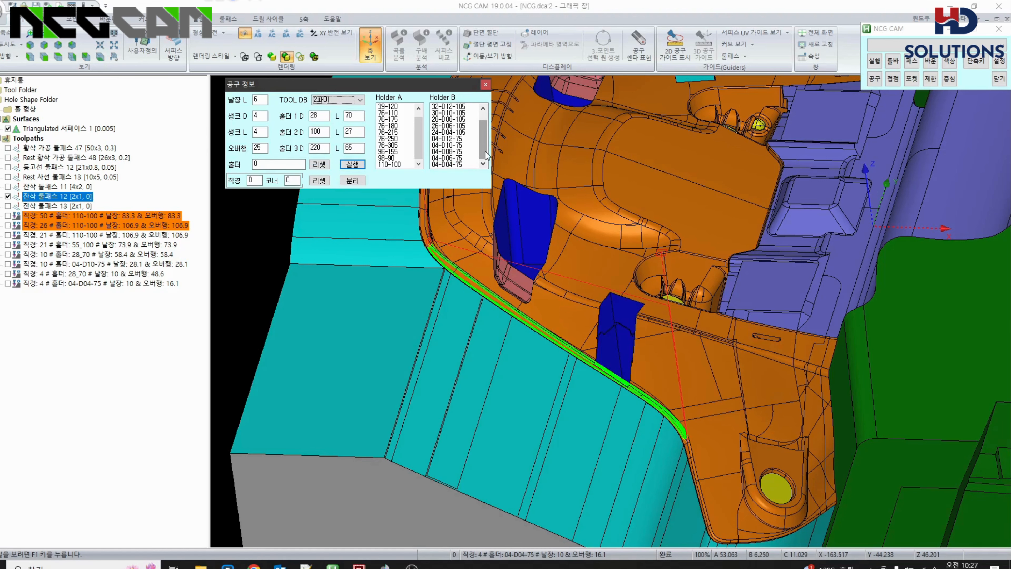
pyautogui.click(466, 166)
pyautogui.click(364, 164)
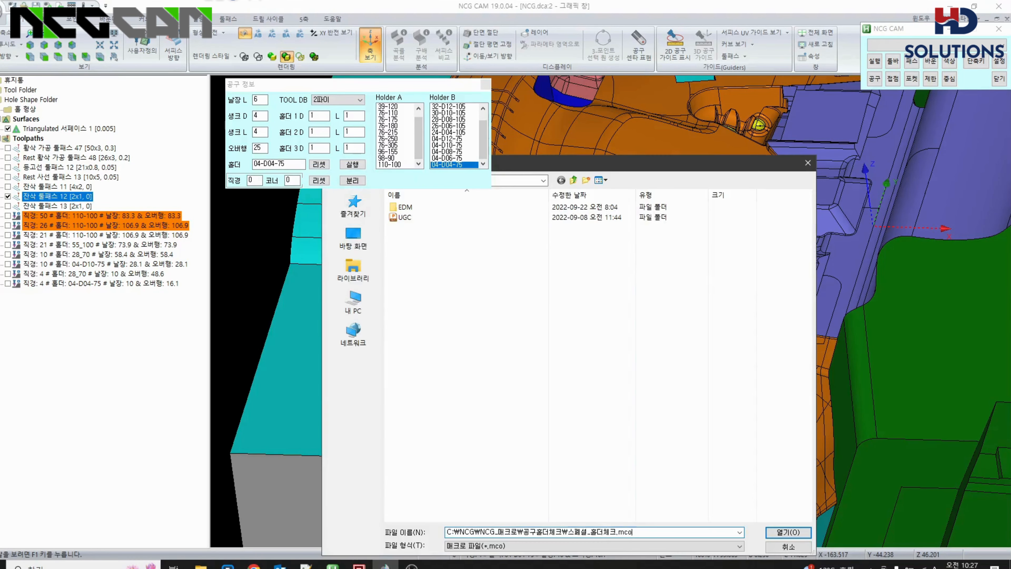
pyautogui.press('Return')
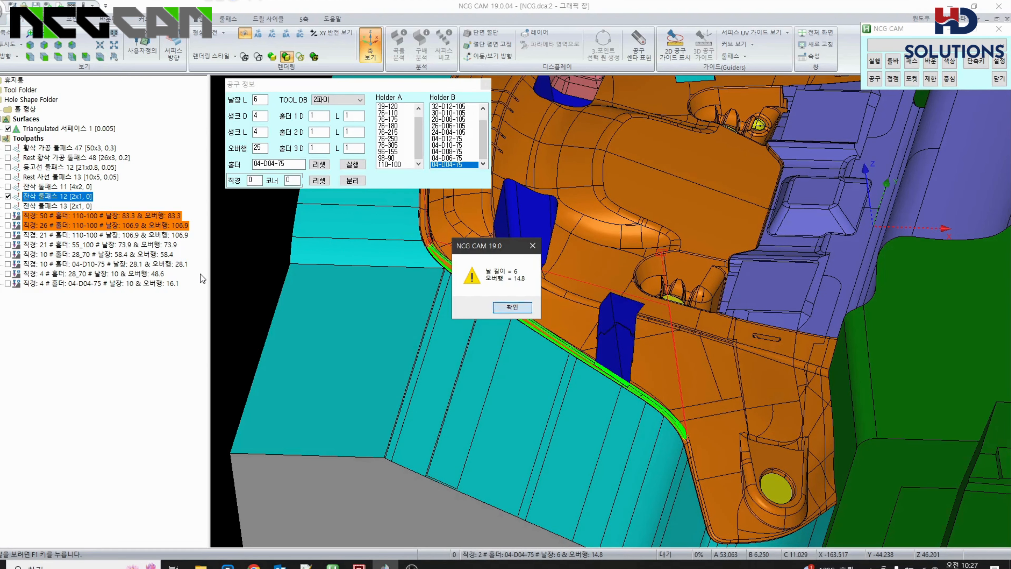
pyautogui.press('Return')
# Calculate the required tool length for 잔삭 툴패스 13 with the 2파이 preset and holder 04-D04-75, and check the resulting tool definition
pyautogui.click(59, 206)
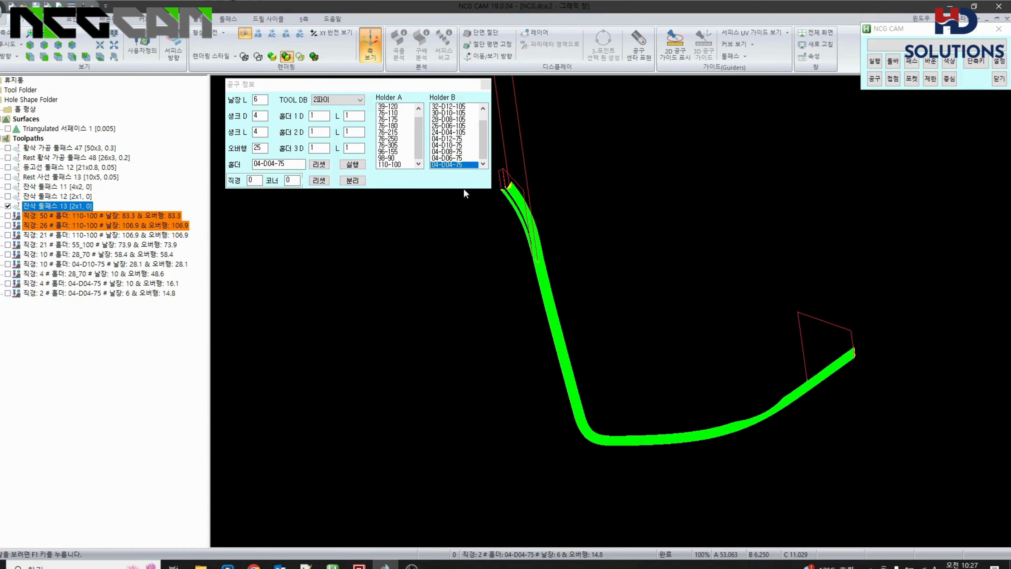
pyautogui.click(359, 164)
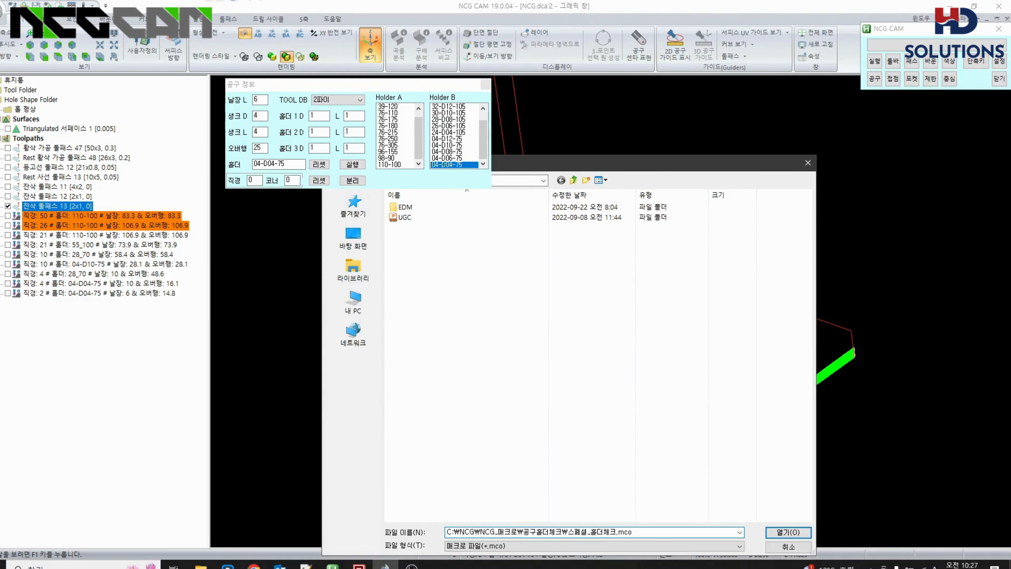
pyautogui.press('Return')
pyautogui.press('Return')
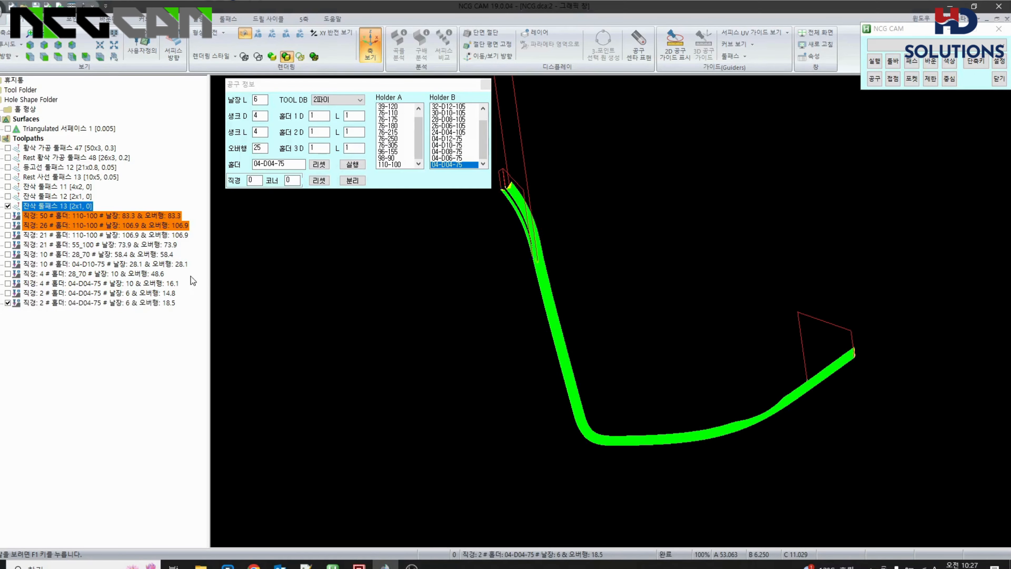
pyautogui.doubleClick(134, 302)
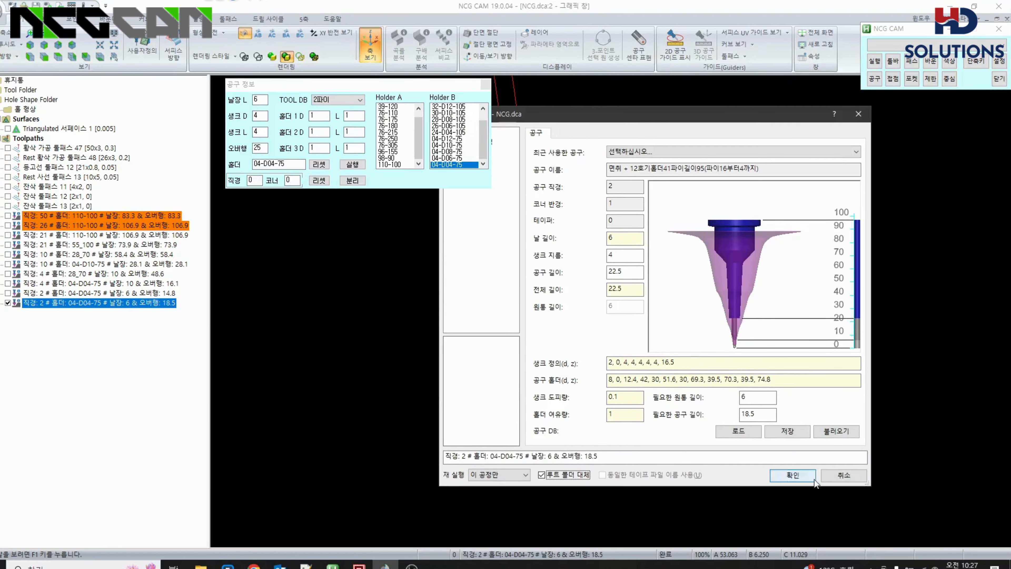
pyautogui.click(793, 475)
# Close the tool information dialog and play the tool animation of the last diameter 2 calculation entry over the shaded model to examine holder clearance
pyautogui.click(488, 87)
pyautogui.press('s')
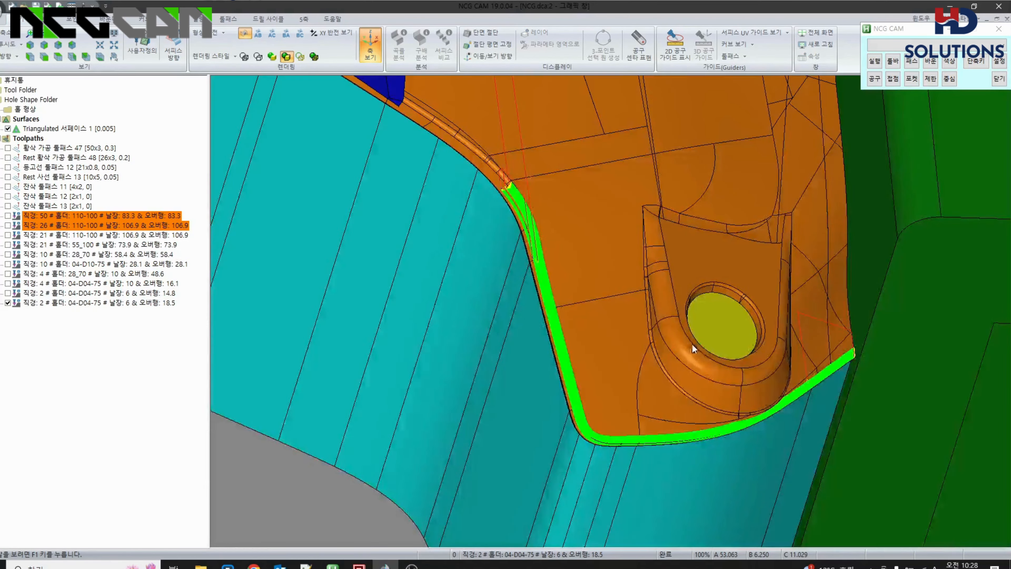
pyautogui.moveTo(693, 343); pyautogui.dragTo(519, 435, button='middle')
pyautogui.press('a')
pyautogui.scroll(-3, 625, 411)
pyautogui.scroll(3, 519, 435)
pyautogui.scroll(-3, 723, 245)
pyautogui.moveTo(707, 251); pyautogui.dragTo(451, 272, button='middle')
pyautogui.scroll(-3, 580, 439)
pyautogui.scroll(3, 611, 375)
pyautogui.scroll(1, 446, 271)
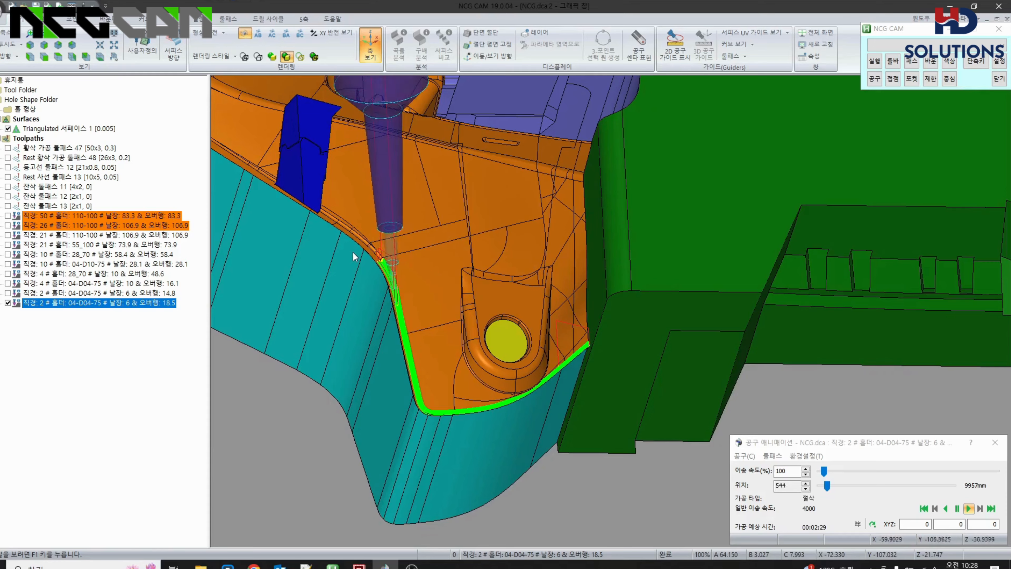
# Pause the tool animation and examine the diameter 2 tool and holder close up along the lower corner edge of the orange surface
pyautogui.scroll(3, 352, 251)
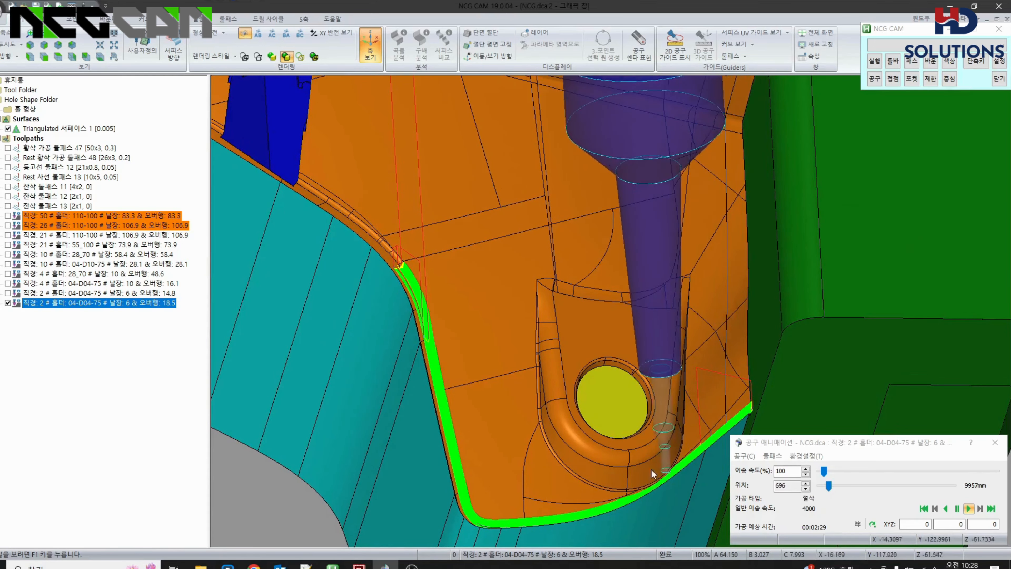
pyautogui.moveTo(505, 518); pyautogui.dragTo(578, 398, button='middle')
pyautogui.scroll(3, 676, 348)
pyautogui.moveTo(675, 347); pyautogui.dragTo(690, 383, button='middle')
pyautogui.scroll(-3, 690, 384)
pyautogui.press('f')
pyautogui.moveTo(549, 392); pyautogui.dragTo(558, 284, button='middle')
pyautogui.moveTo(485, 438); pyautogui.dragTo(570, 483)
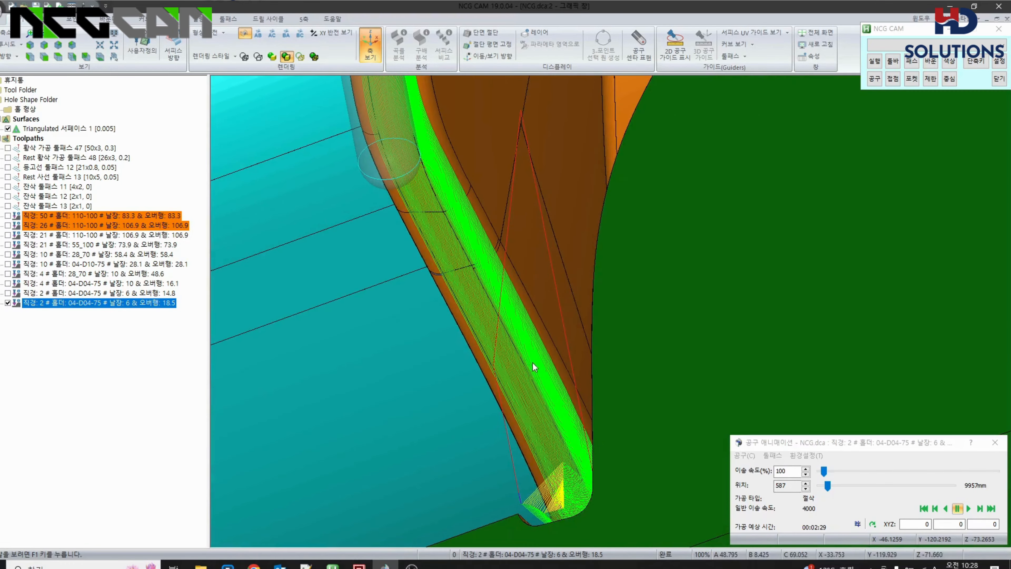
# Place the tool at several points along the narrow corner toolpath to check holder clearance, and close the tool animation with the model in isometric view
pyautogui.click(527, 371)
pyautogui.scroll(-3, 527, 371)
pyautogui.moveTo(528, 371); pyautogui.dragTo(548, 437, button='middle')
pyautogui.scroll(3, 548, 437)
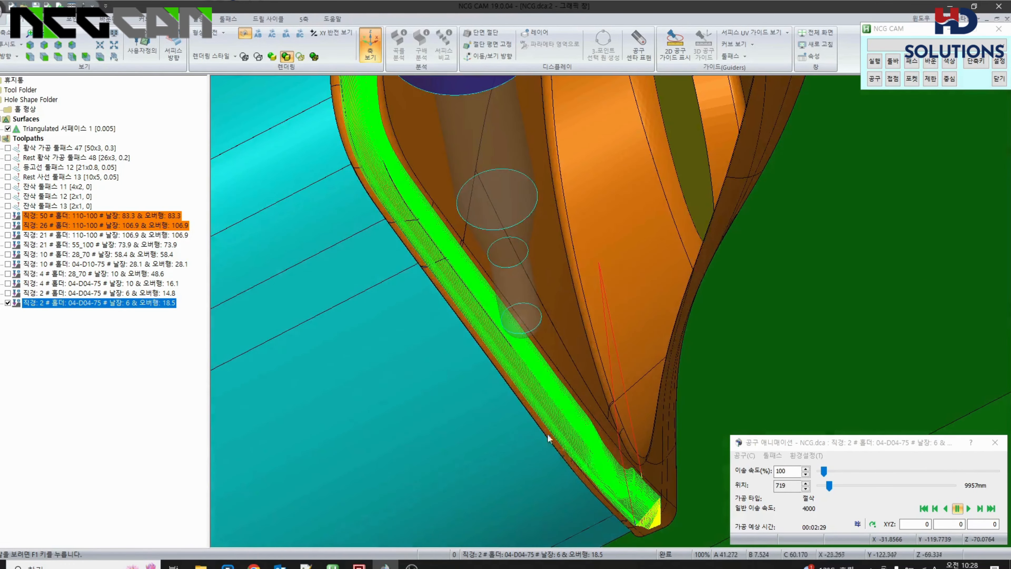
pyautogui.click(593, 463)
pyautogui.scroll(-2, 594, 464)
pyautogui.moveTo(594, 463); pyautogui.dragTo(553, 473, button='middle')
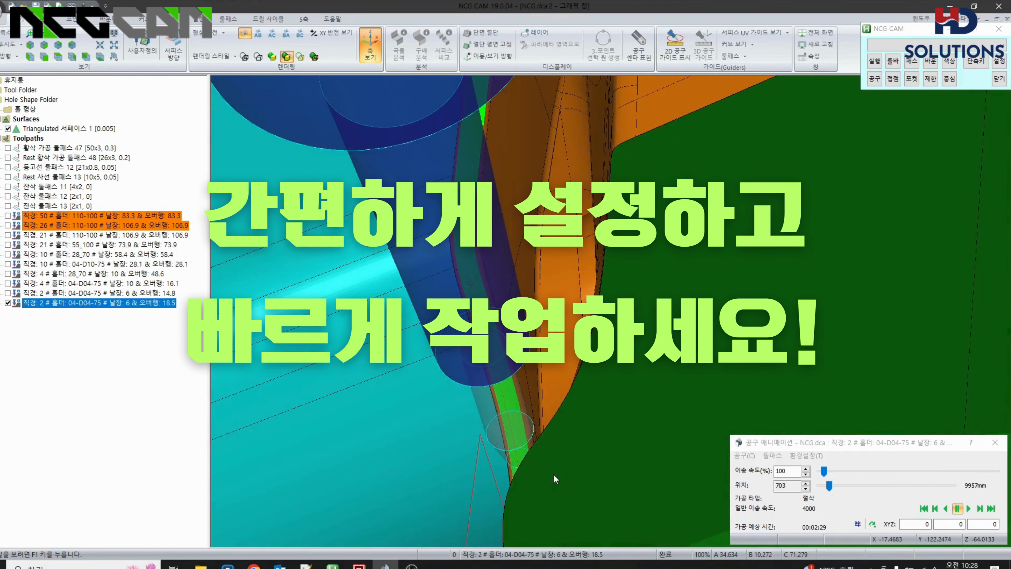
pyautogui.press('i')
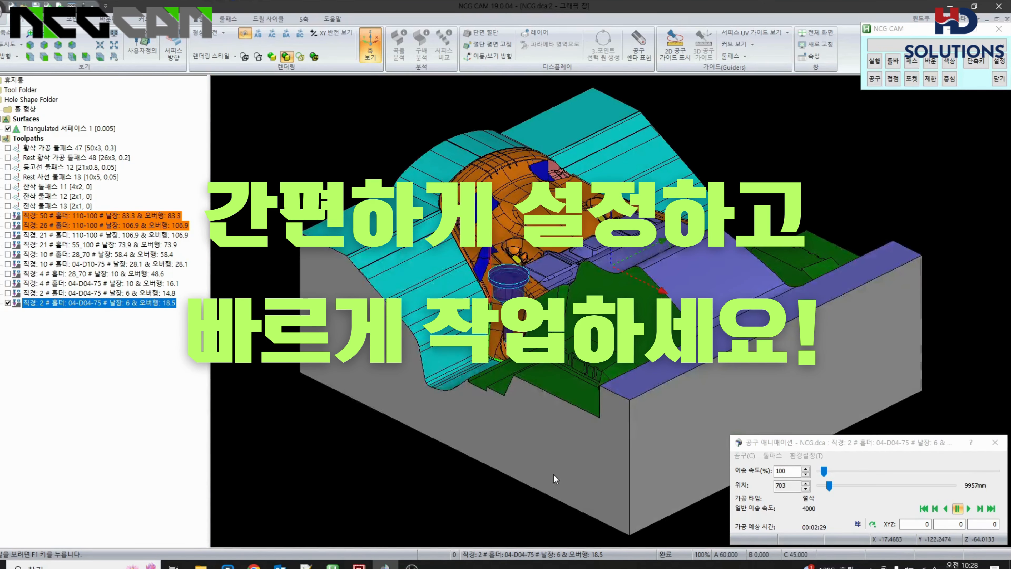
pyautogui.click(997, 446)
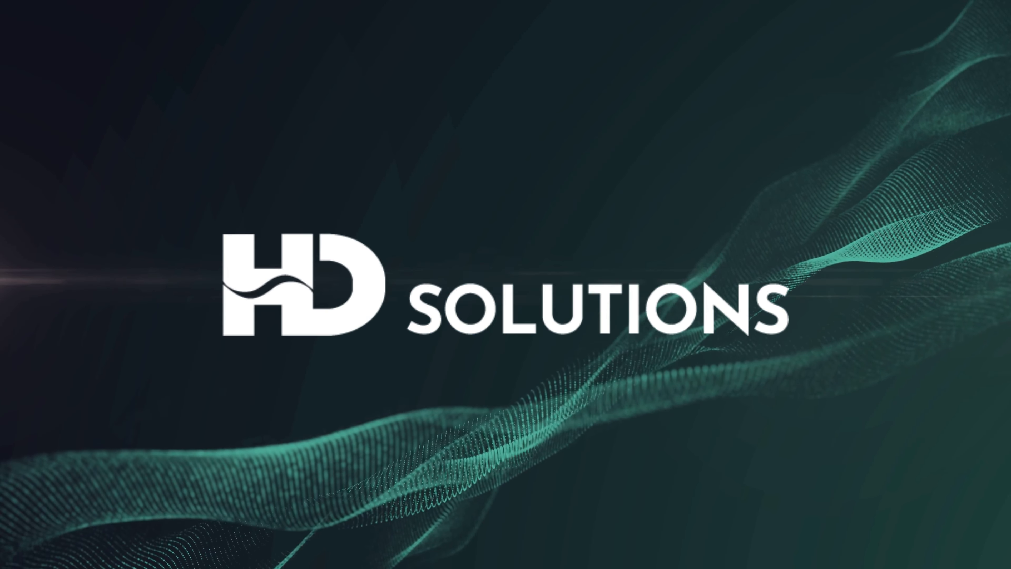